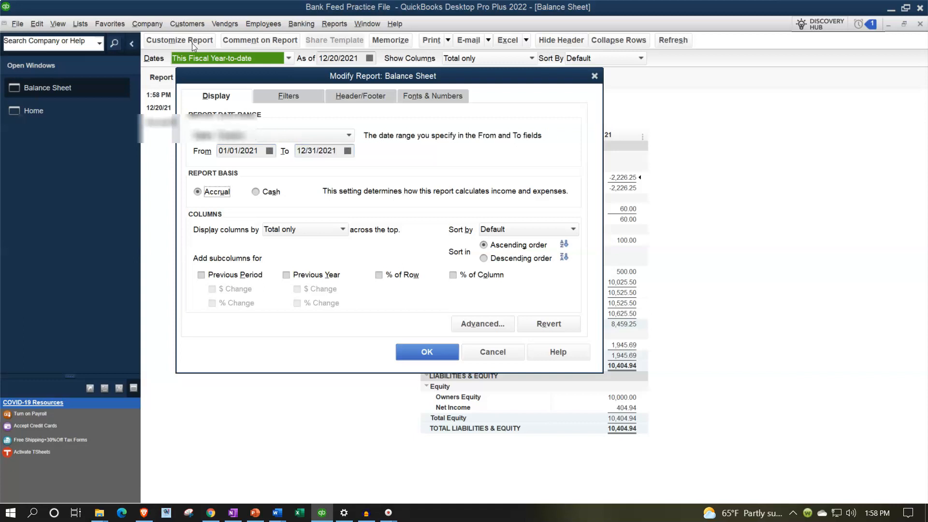
# Set the Balance Sheet's column label font size to 14 and apply the change to all related fonts
pyautogui.click(446, 98)
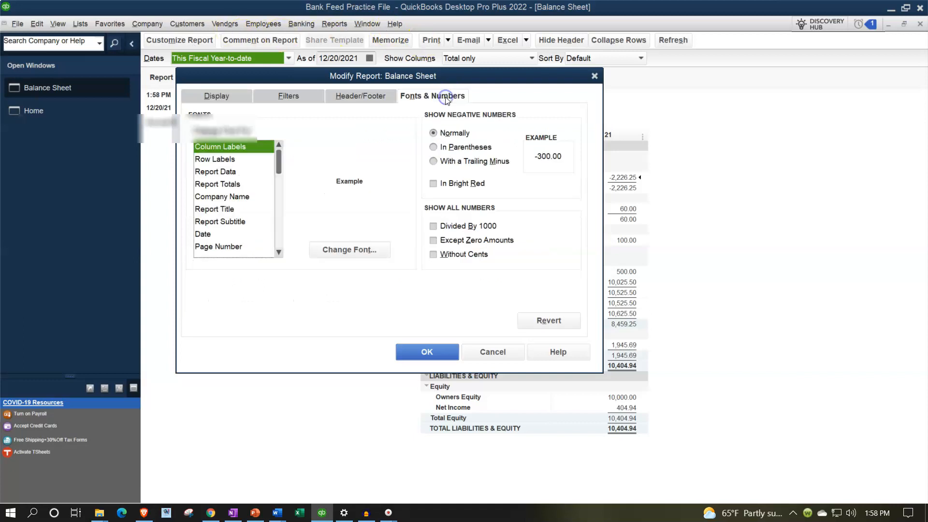
pyautogui.click(379, 250)
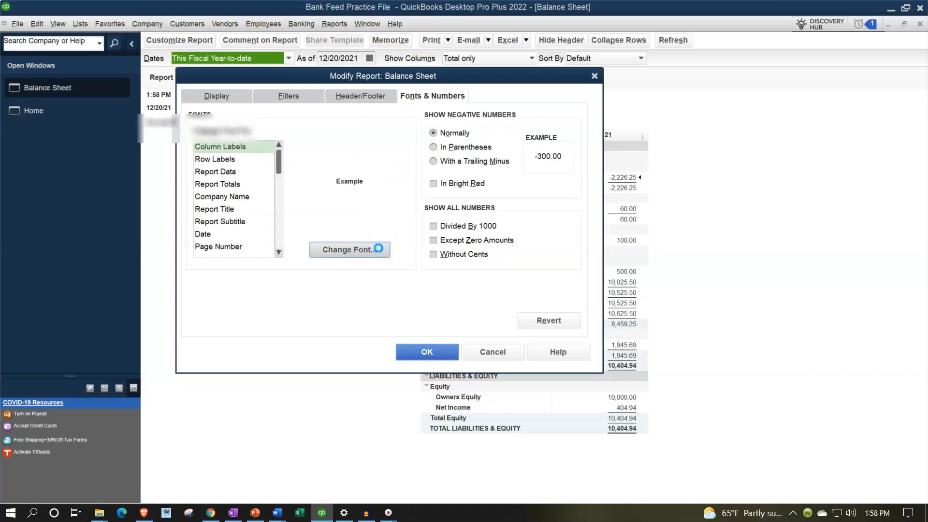
pyautogui.click(377, 248)
pyautogui.click(376, 215)
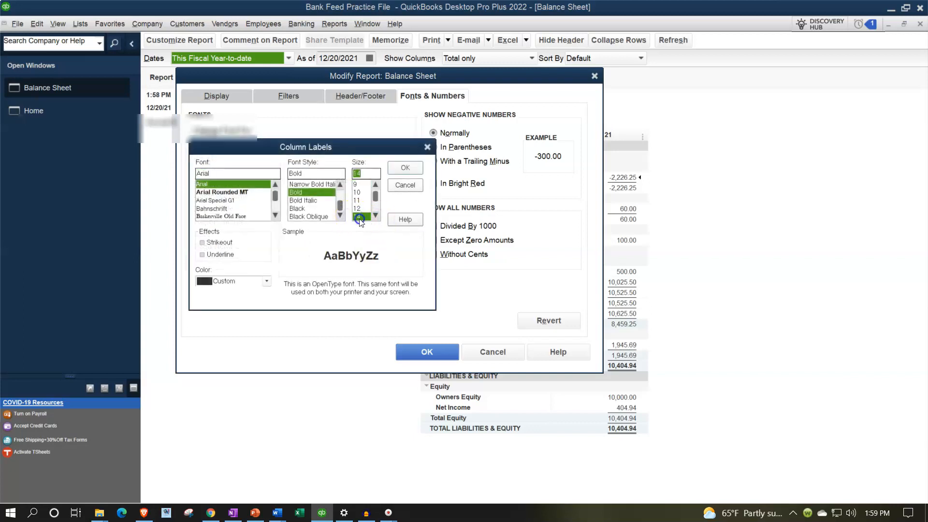
pyautogui.click(405, 168)
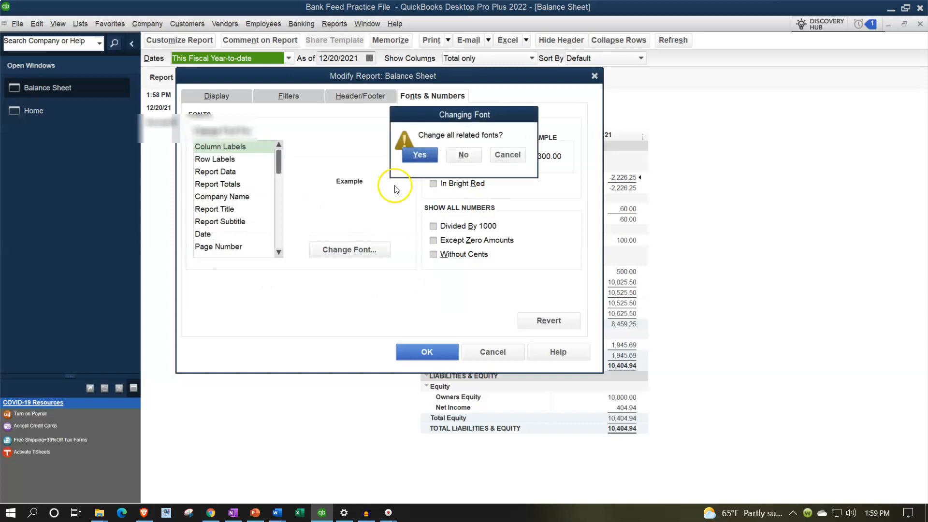
pyautogui.click(408, 158)
pyautogui.click(430, 352)
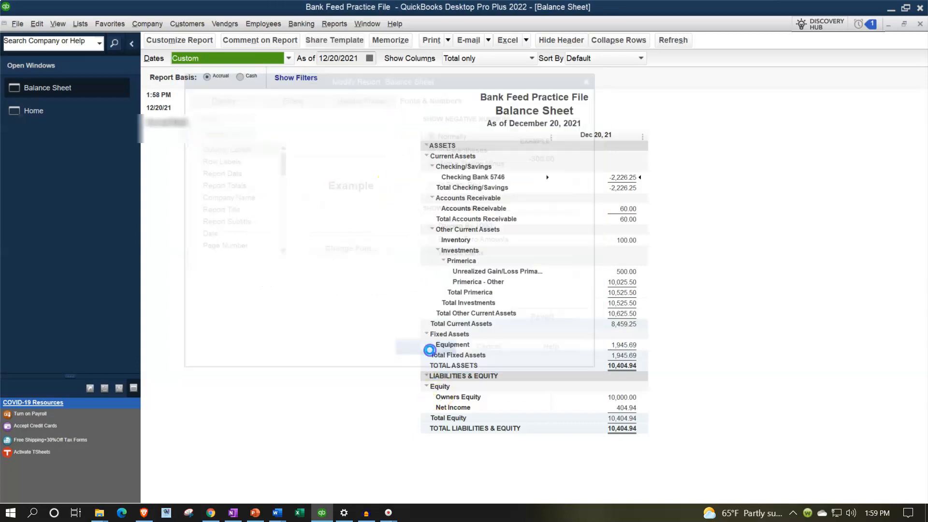
# Open the Profit & Loss Standard report and set its date range from 01/01/2021 to 12/31/2021
pyautogui.click(340, 23)
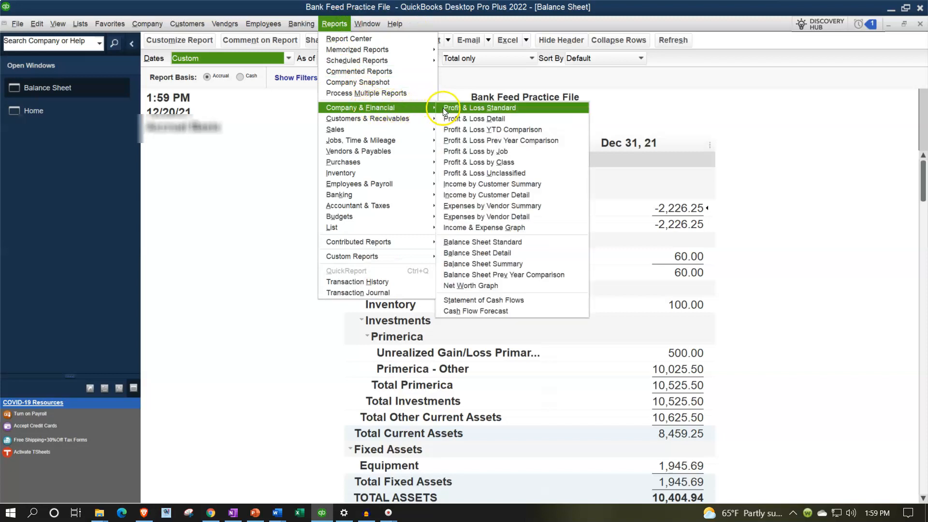
pyautogui.click(443, 108)
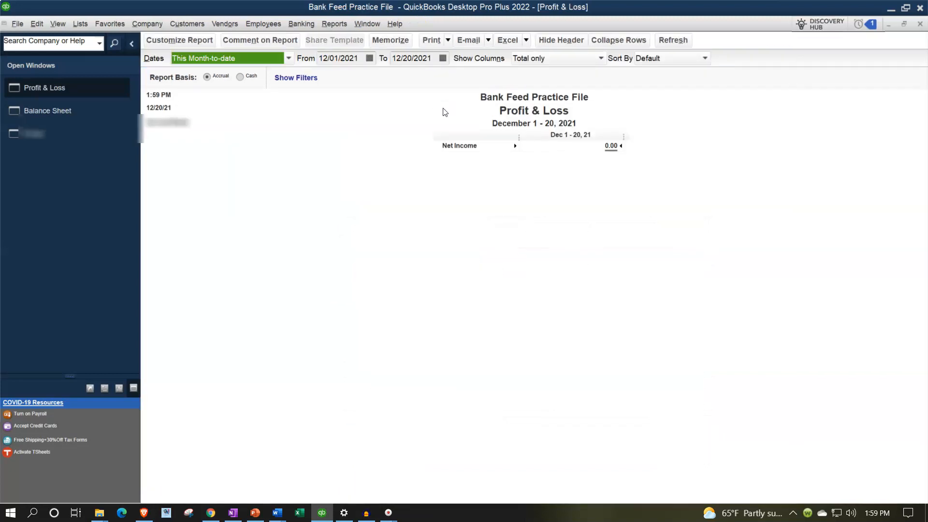
pyautogui.write('010121')
pyautogui.press('Tab')
pyautogui.write('12/31/2021')
pyautogui.press('Tab')
# Set the Profit & Loss report's column label font size to 14, including all related fonts
pyautogui.click(204, 43)
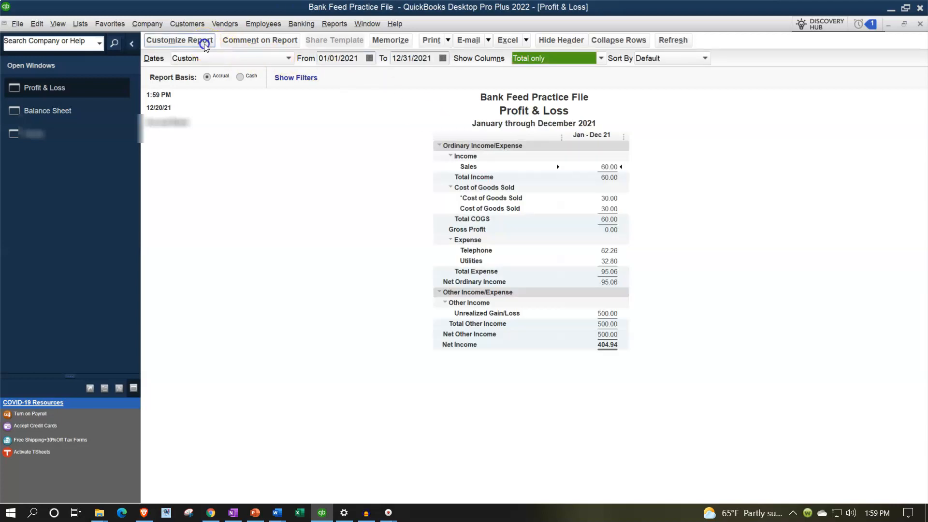
pyautogui.click(420, 92)
pyautogui.click(379, 246)
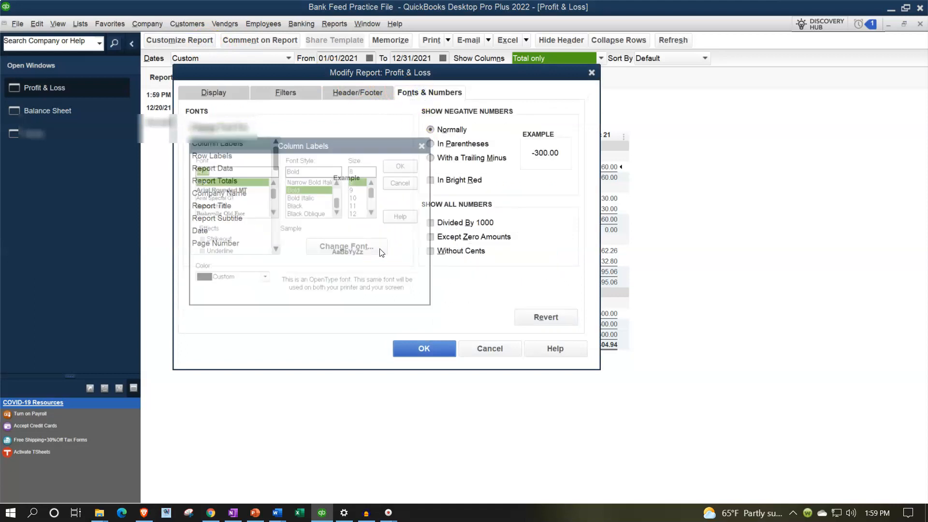
pyautogui.click(372, 212)
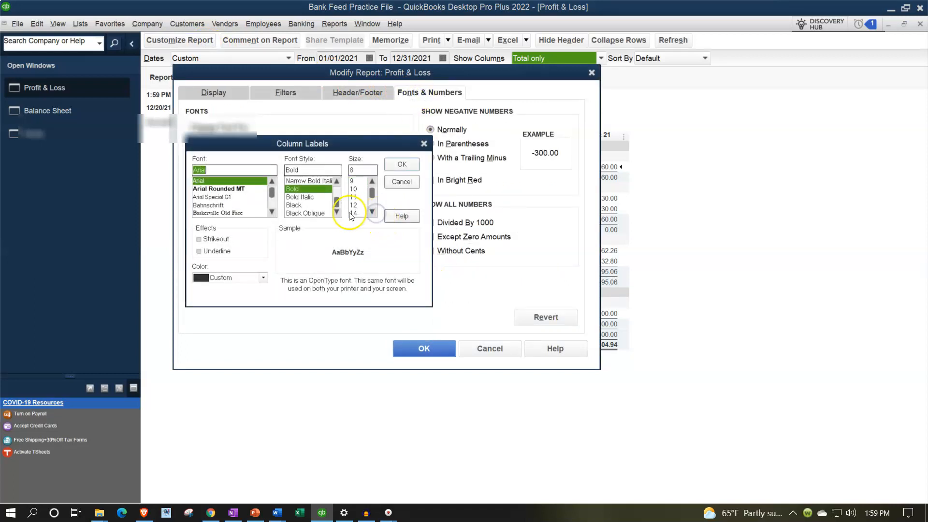
pyautogui.click(358, 213)
pyautogui.click(399, 164)
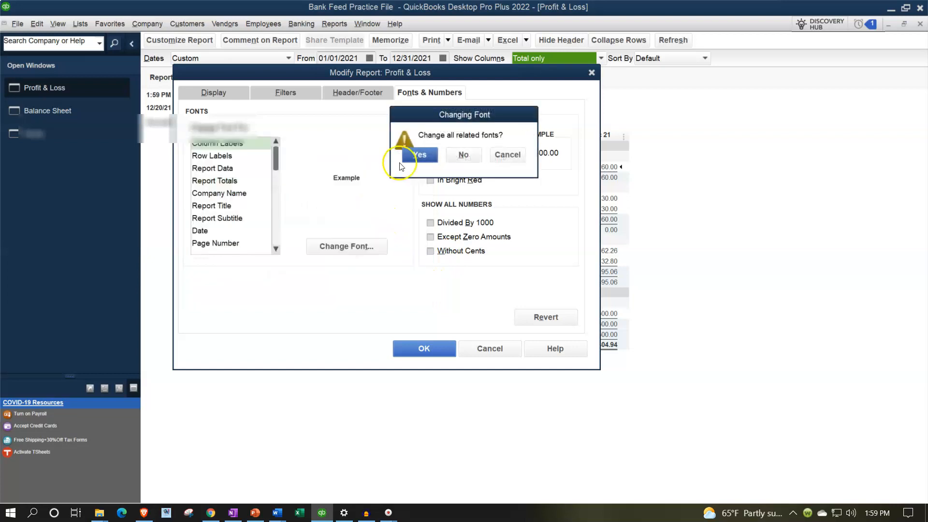
pyautogui.click(425, 348)
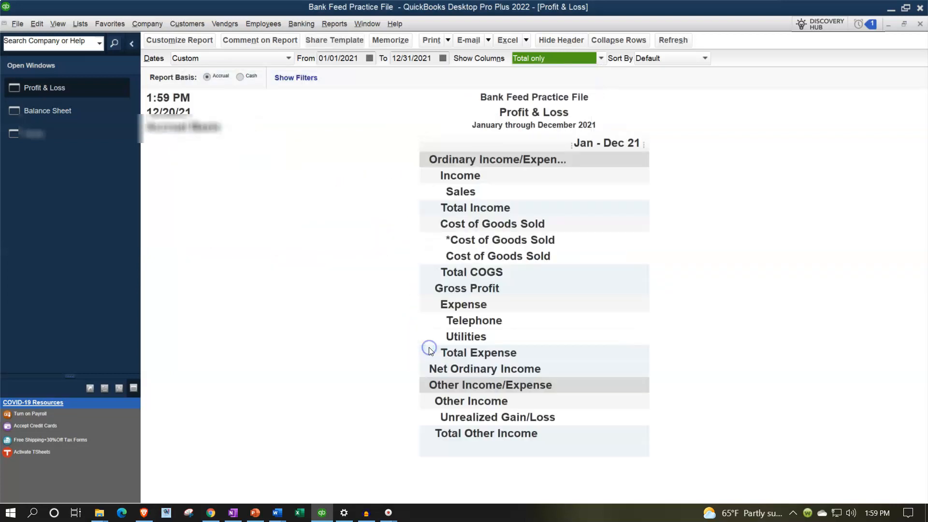
# Open the Trial Balance report and set its date range from 01/01/2021 to 12/31/2021
pyautogui.click(334, 24)
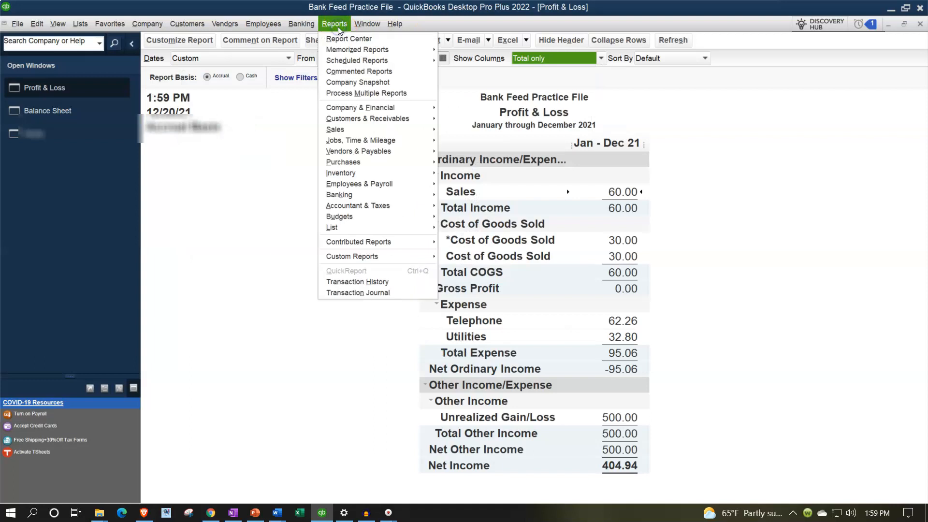
pyautogui.moveTo(409, 209)
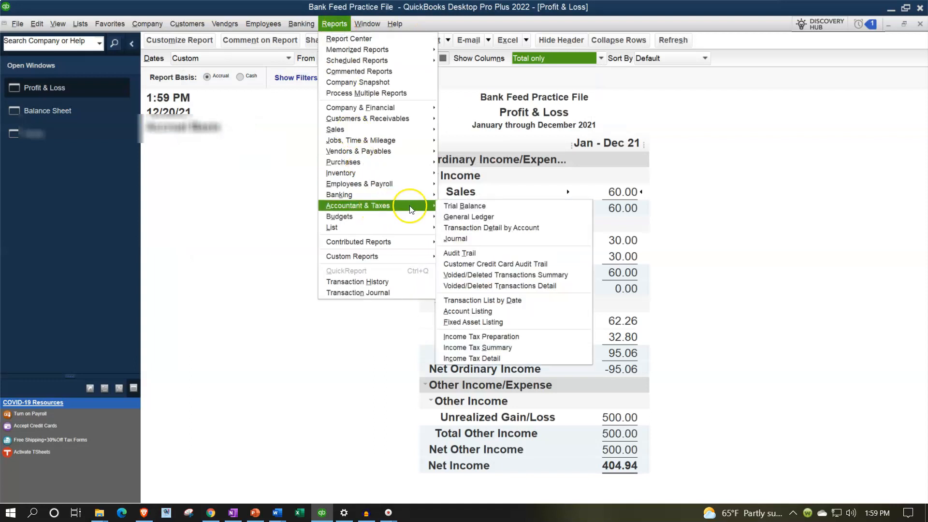
pyautogui.click(443, 206)
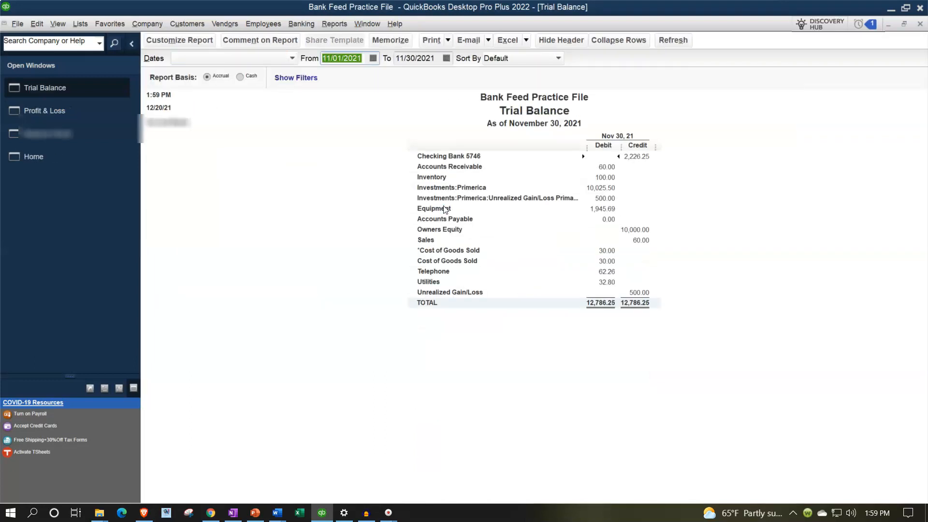
pyautogui.write('01/01/2021')
pyautogui.press('Tab')
pyautogui.write('1231')
pyautogui.press('Tab')
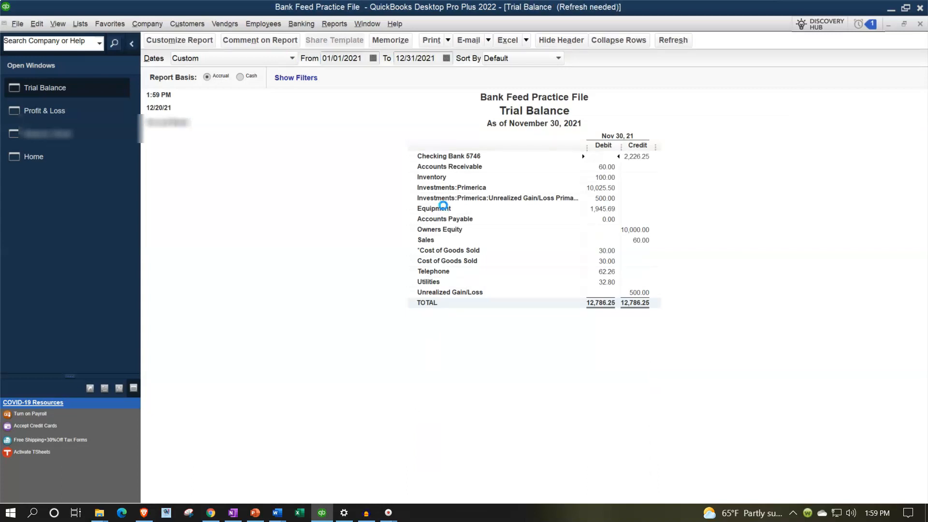
# Enlarge the Trial Balance's column label font to match the Profit & Loss report, changing all related fonts too
pyautogui.click(211, 44)
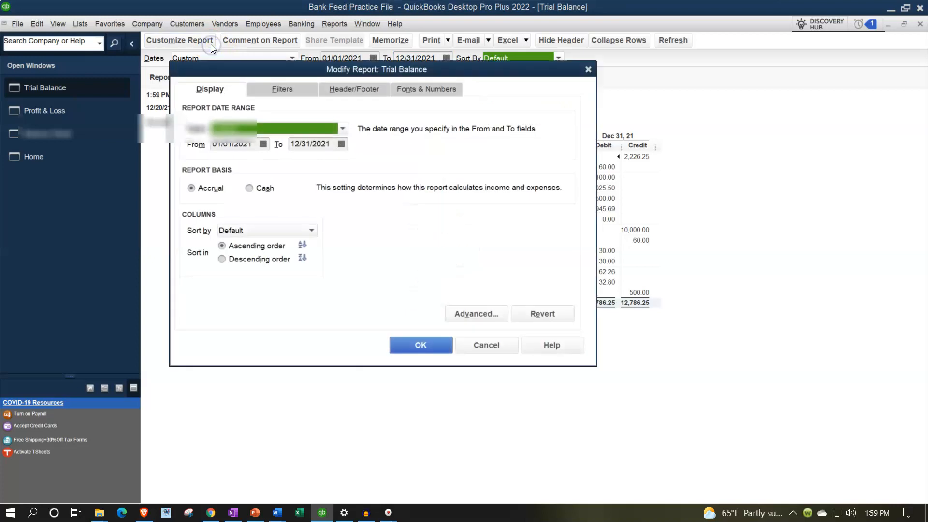
pyautogui.click(404, 90)
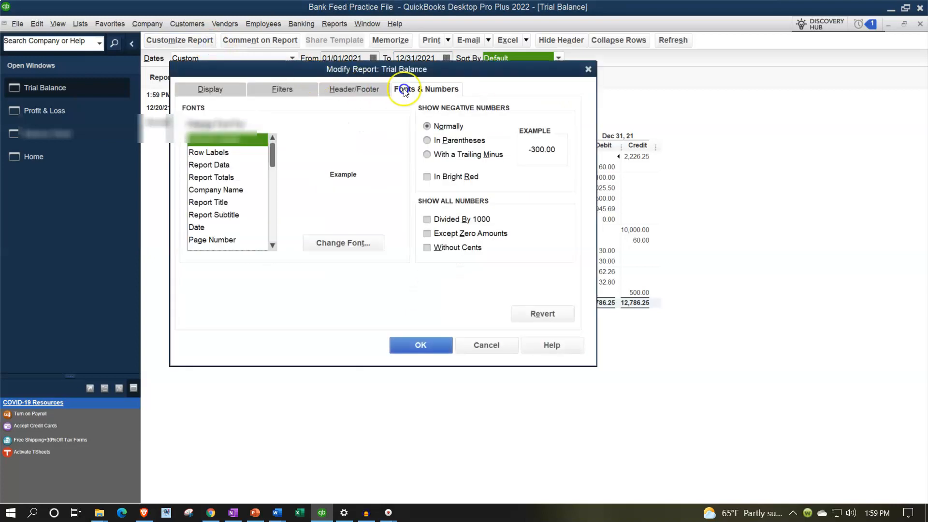
pyautogui.click(377, 243)
pyautogui.click(369, 209)
pyautogui.click(398, 161)
pyautogui.click(411, 155)
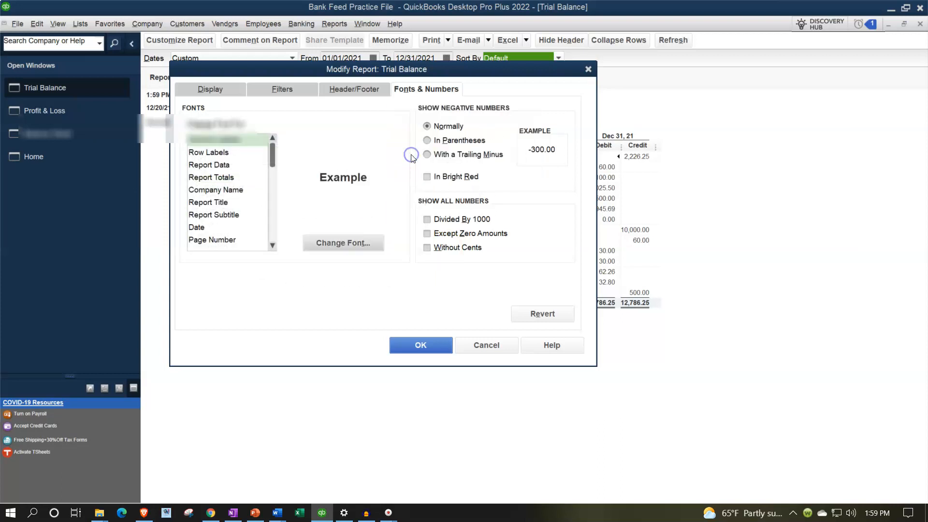
pyautogui.click(419, 353)
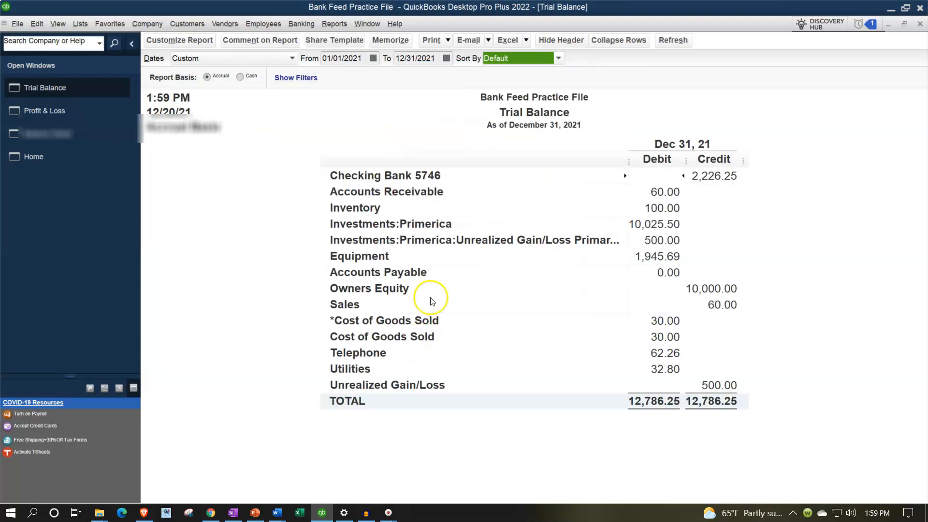
# Open the Bank Feeds Center, maximize its window and list the unrecognized transactions
pyautogui.click(304, 24)
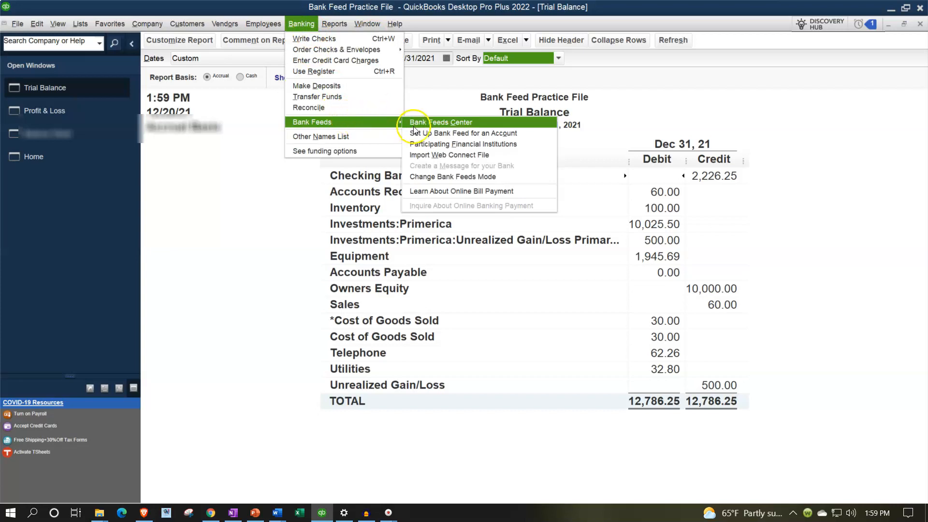
pyautogui.click(414, 123)
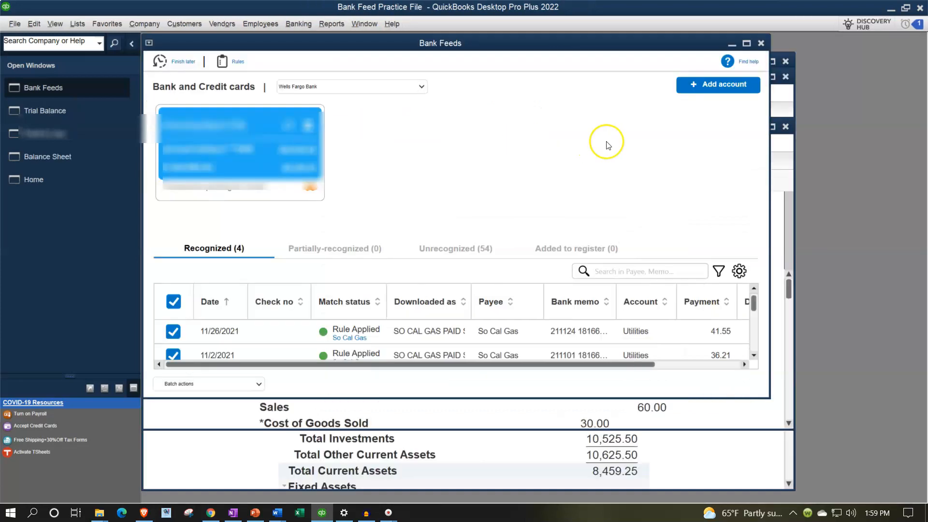
pyautogui.click(746, 44)
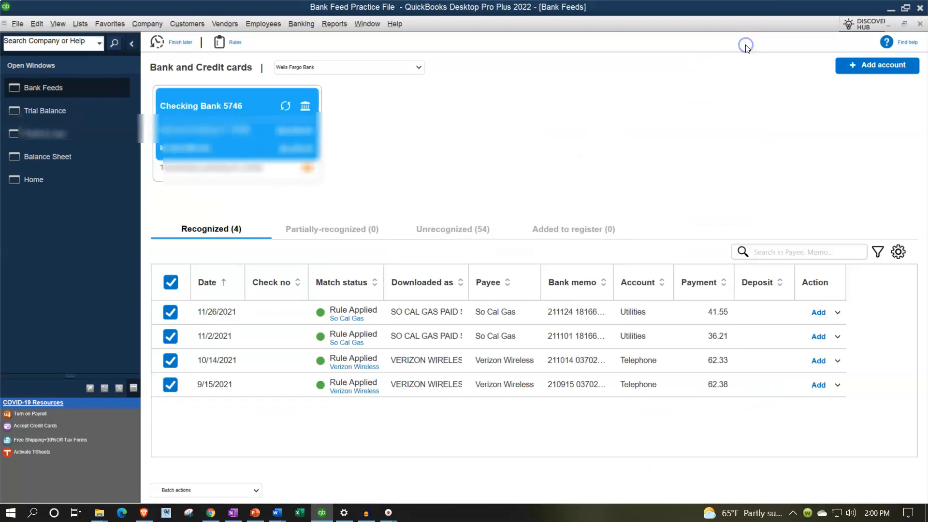
pyautogui.click(448, 233)
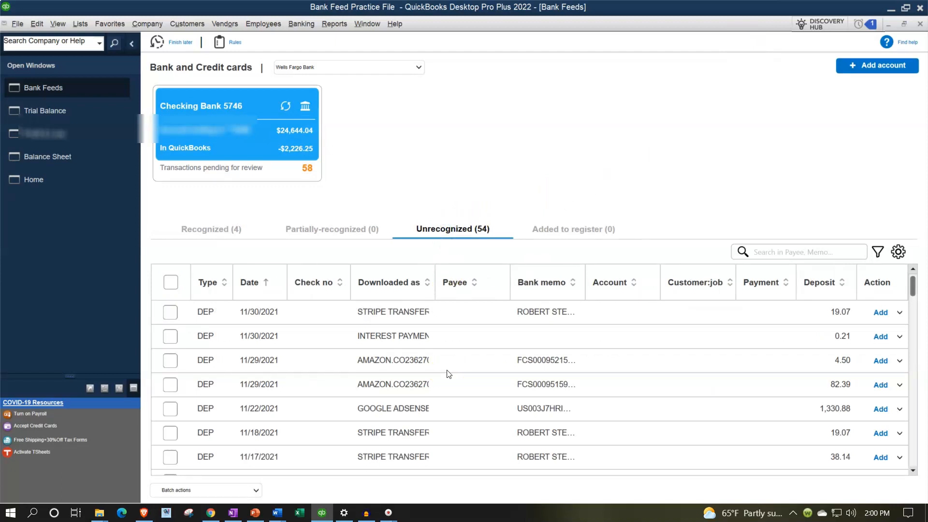
# Review the Balance Sheet from assets through equity, and view the Profit & Loss report's income and expense accounts
pyautogui.click(65, 162)
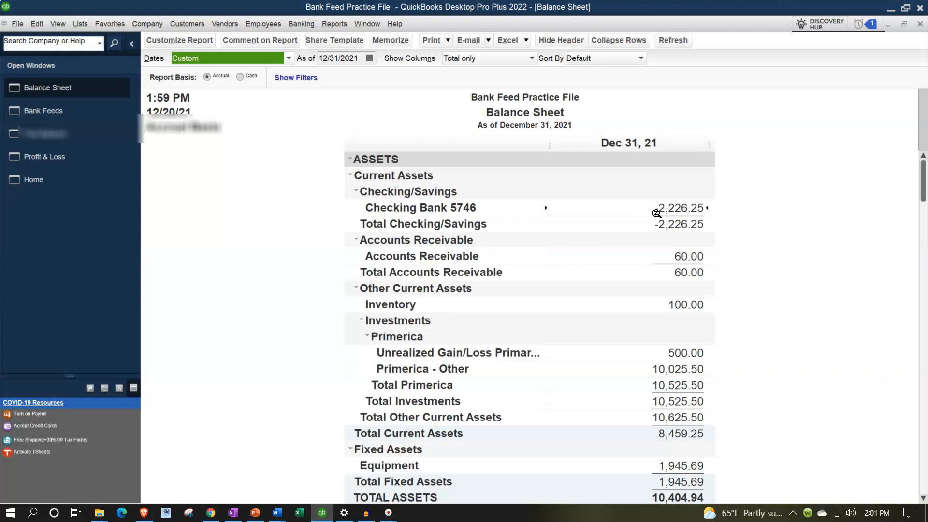
pyautogui.scroll(-4, 656, 213)
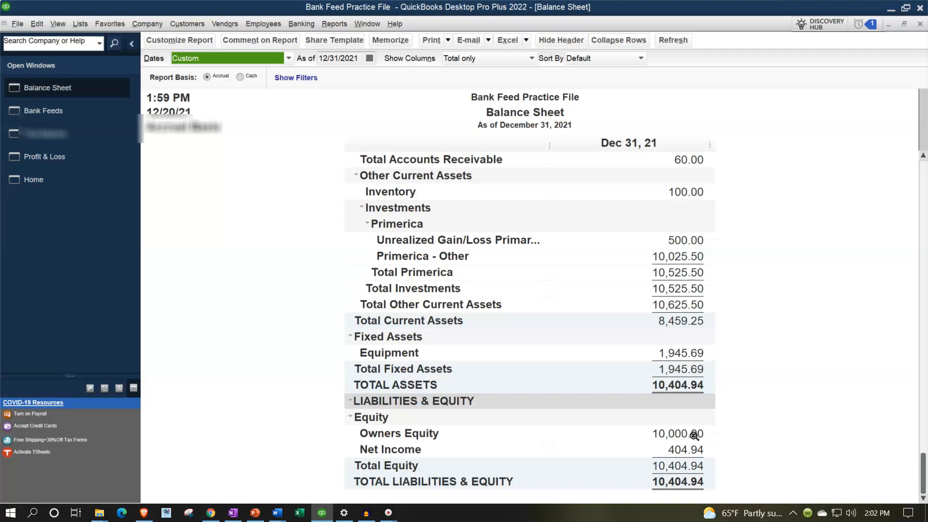
pyautogui.scroll(3, 693, 435)
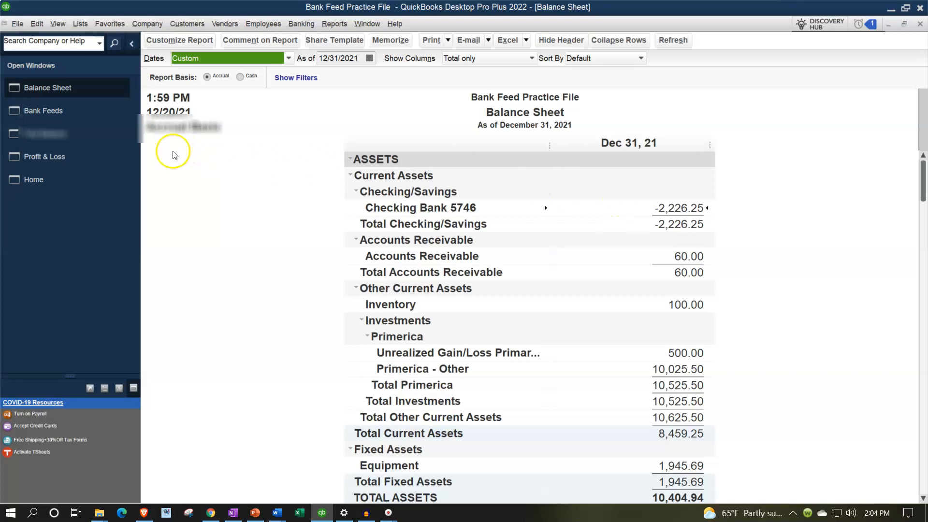
pyautogui.click(76, 158)
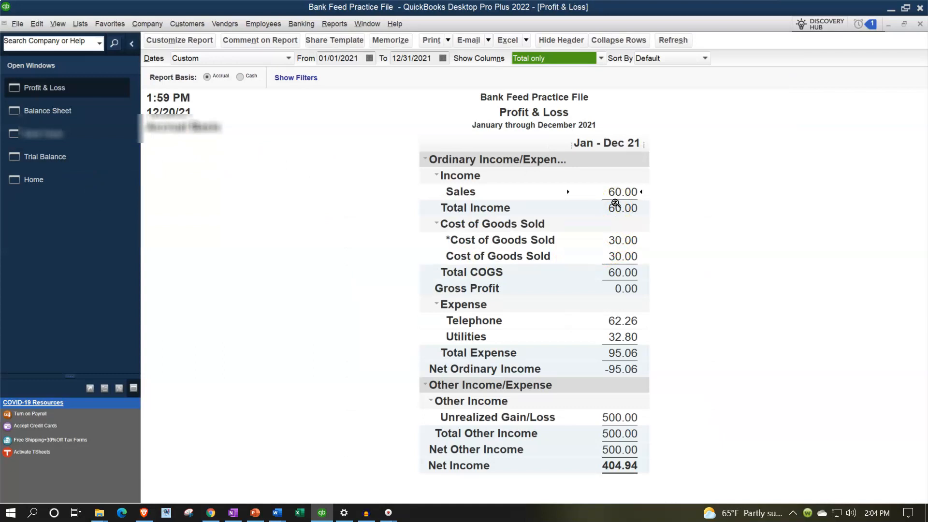
# Examine the account number and class tracking options in the company accounting preferences, and close the preferences without saving
pyautogui.click(33, 25)
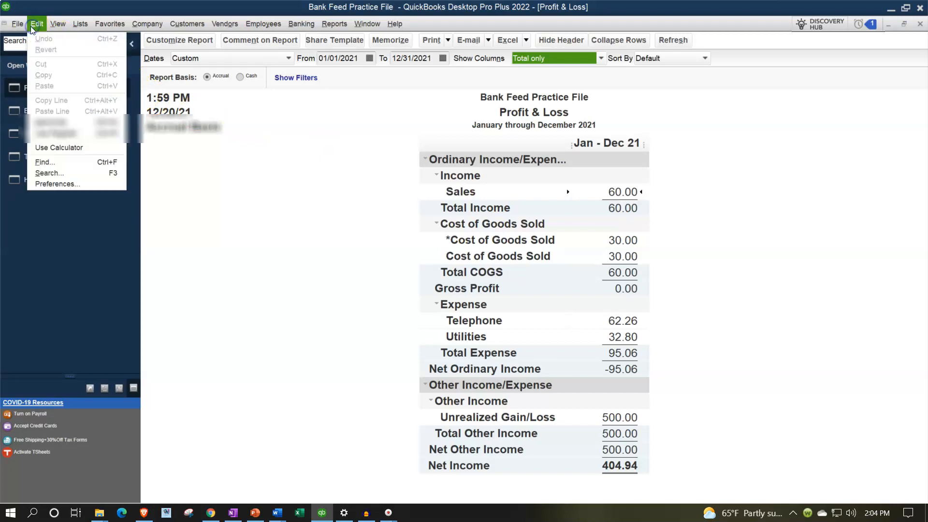
pyautogui.click(63, 185)
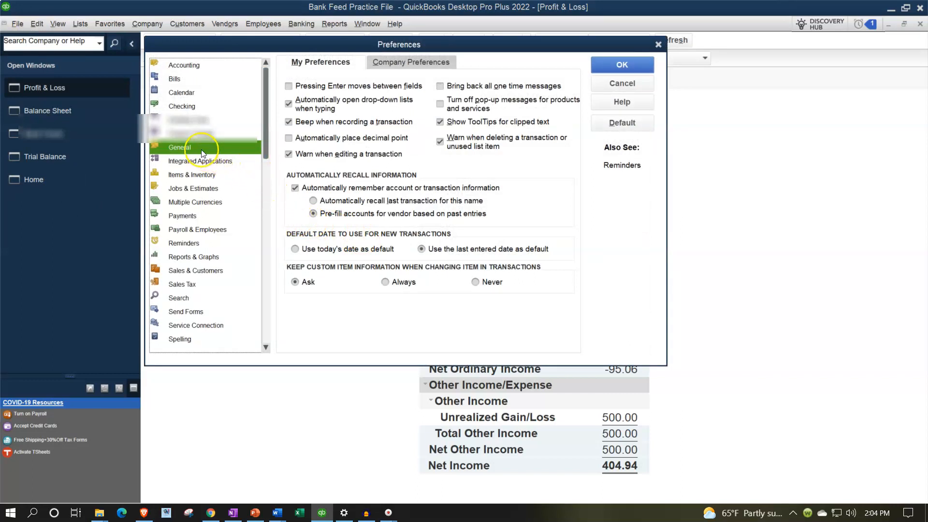
pyautogui.click(180, 67)
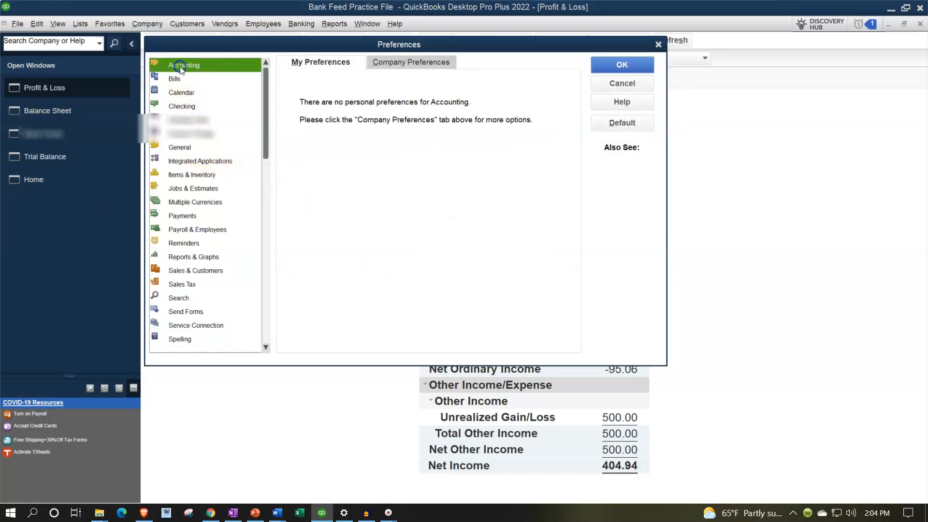
pyautogui.click(392, 62)
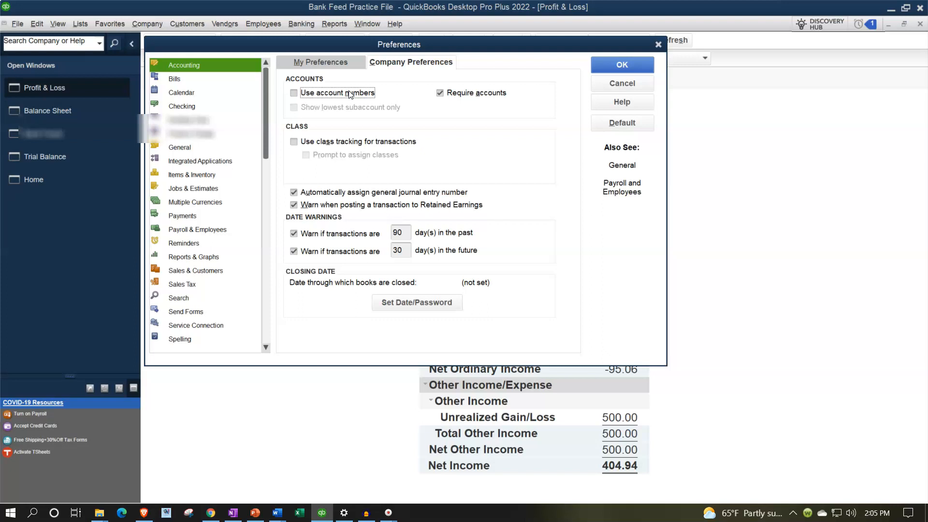
pyautogui.click(341, 103)
pyautogui.click(331, 150)
pyautogui.click(658, 45)
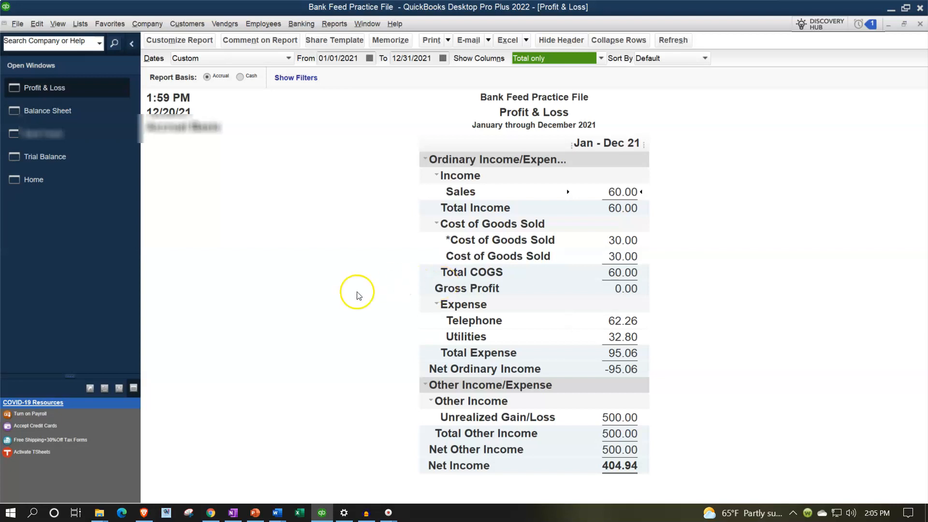
# Return to the Bank Feeds, filter the unrecognized transactions to type CHK, and collapse the open windows list
pyautogui.click(57, 143)
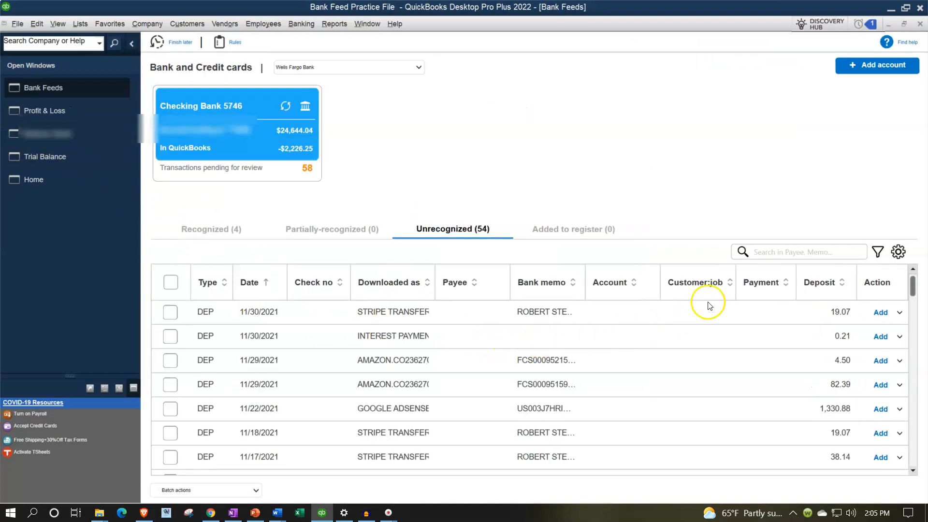
pyautogui.click(877, 251)
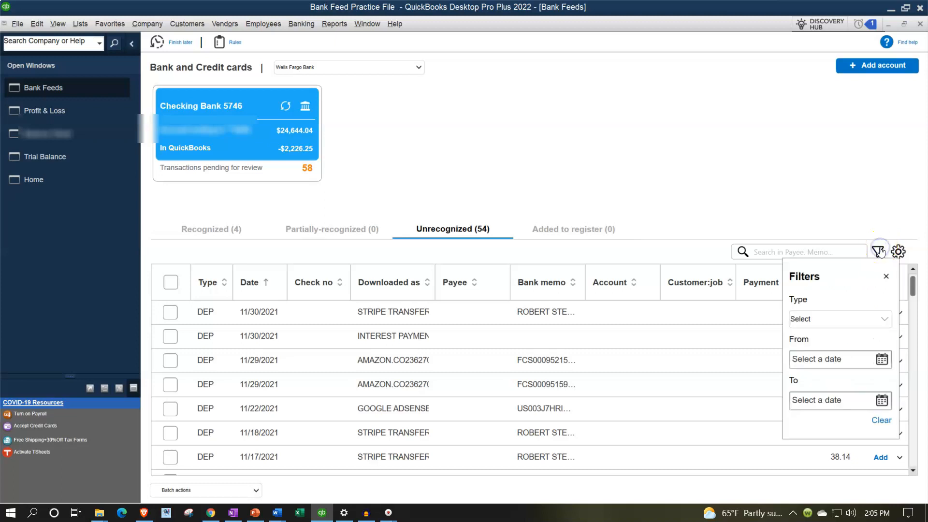
pyautogui.click(883, 319)
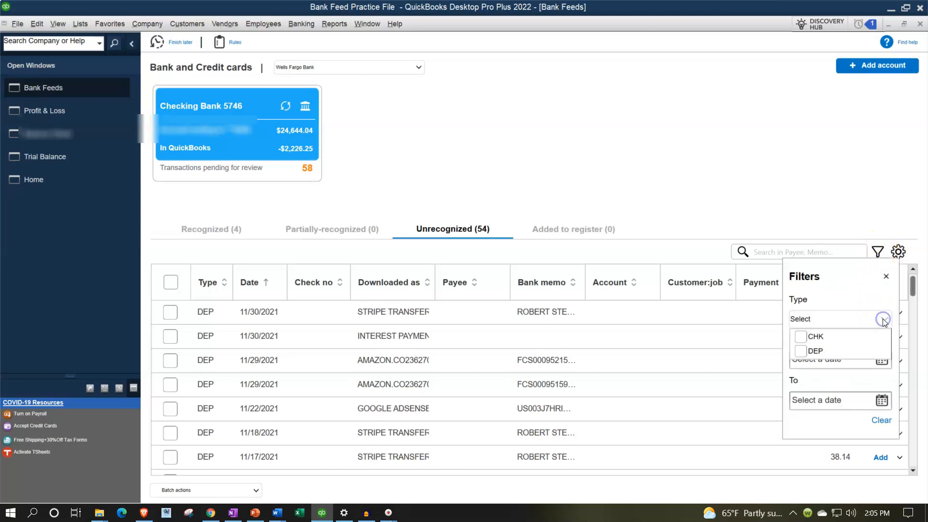
pyautogui.click(814, 337)
pyautogui.click(886, 276)
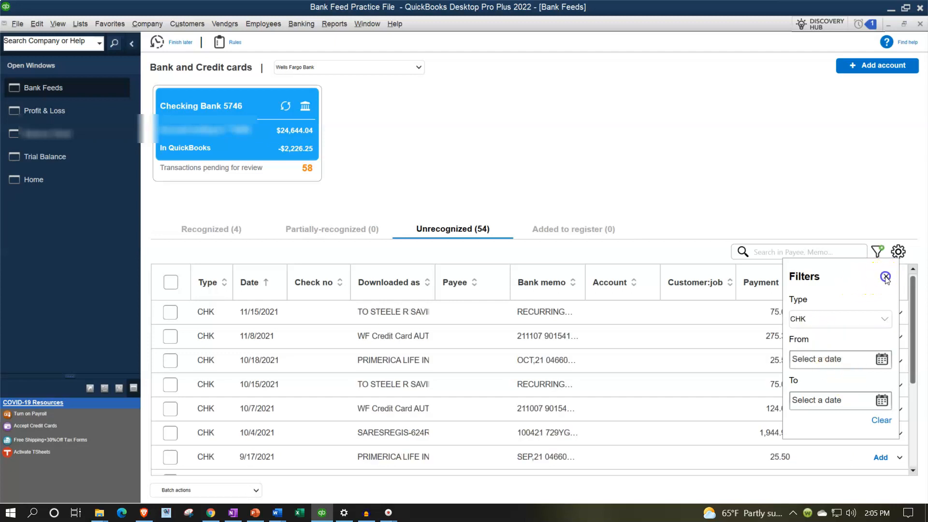
pyautogui.click(886, 276)
pyautogui.click(131, 44)
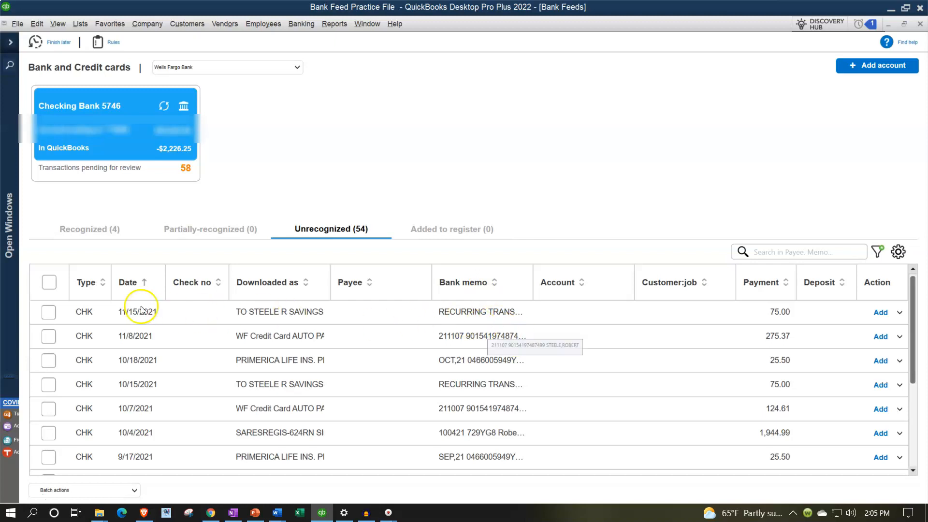
# Select the 11/15/2021 savings transfer of 75.00 and enter Owner as its payee
pyautogui.click(49, 311)
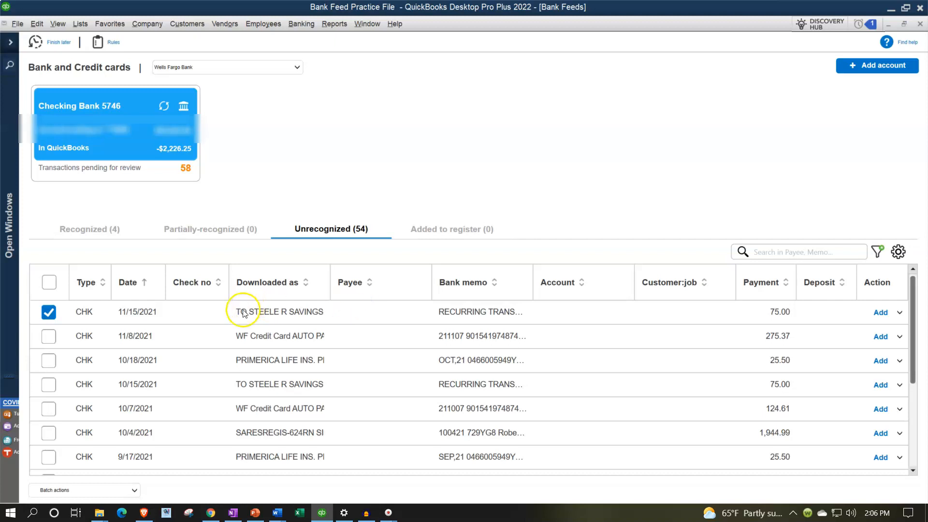
pyautogui.click(364, 311)
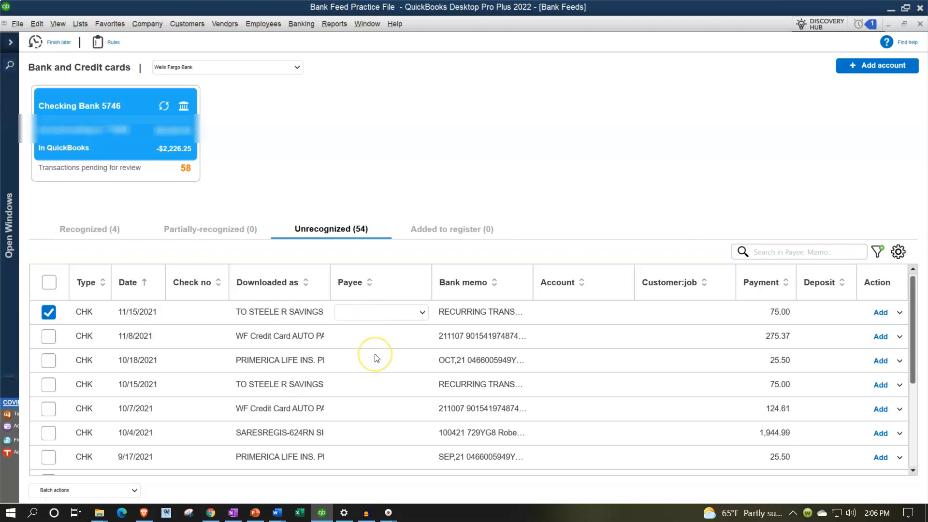
pyautogui.write('Owenr')
pyautogui.press('BackSpace')
pyautogui.press('BackSpace')
pyautogui.press('BackSpace')
pyautogui.write('erner')
pyautogui.press('Tab')
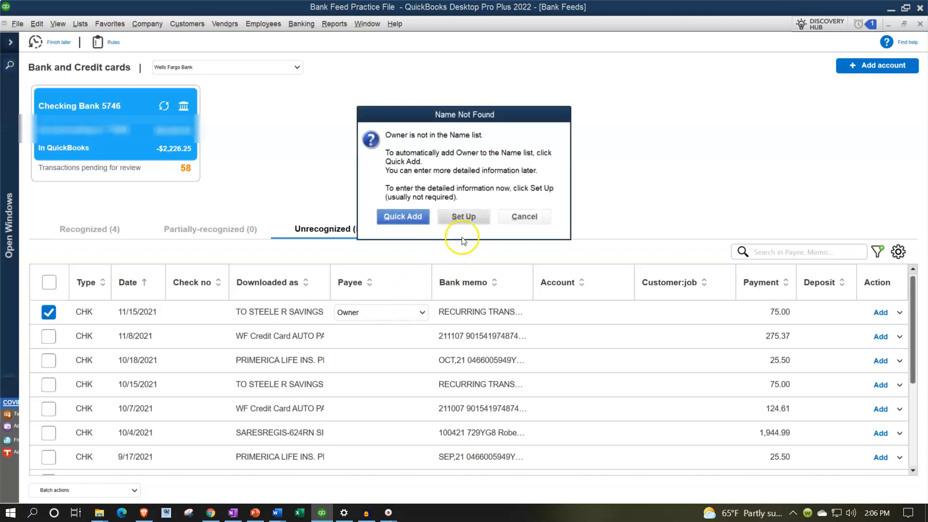
# Set up Owner as a new name of type Other and save it without further details
pyautogui.click(465, 216)
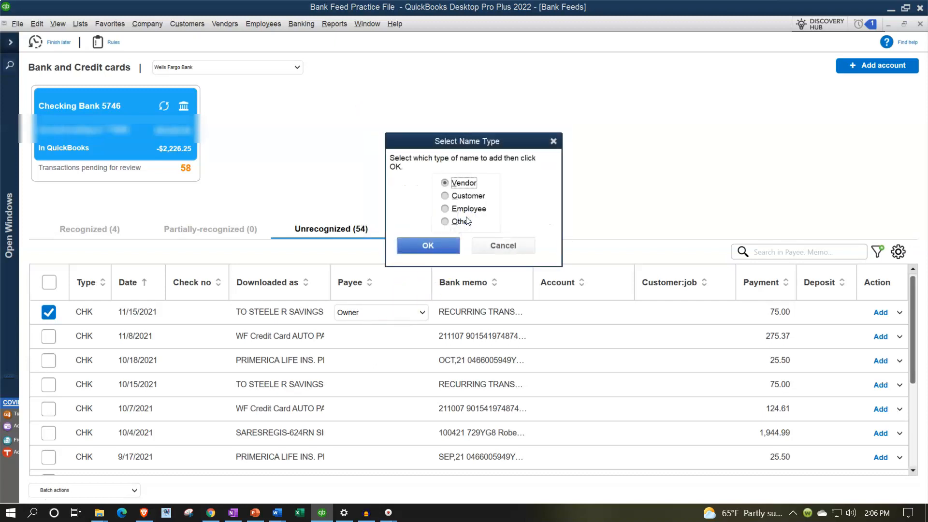
pyautogui.click(462, 223)
pyautogui.click(430, 246)
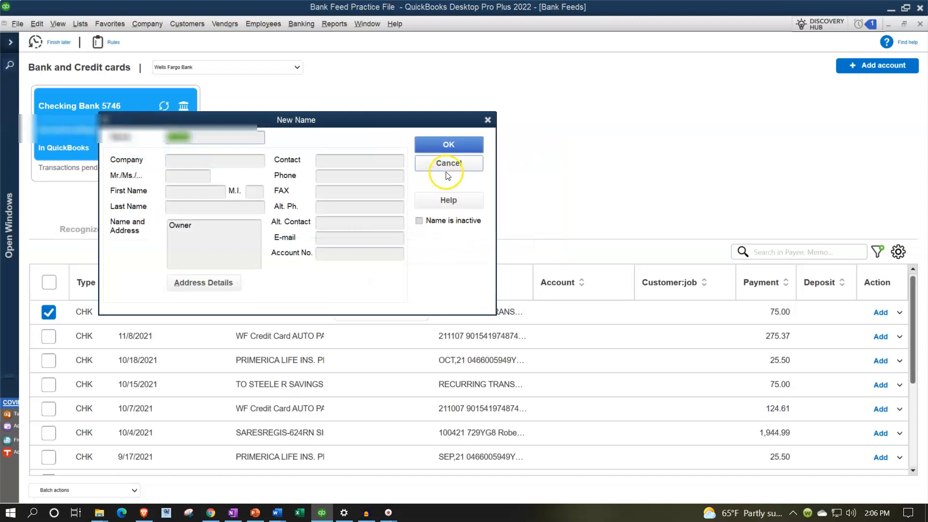
pyautogui.click(449, 146)
# Assign the Owners Draw account to the 11/15/2021 savings transfer
pyautogui.click(566, 313)
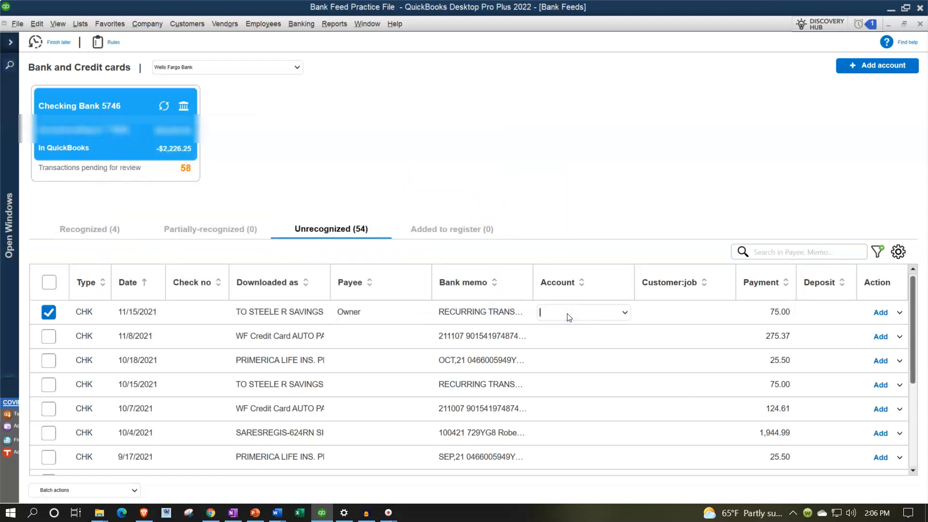
pyautogui.click(624, 313)
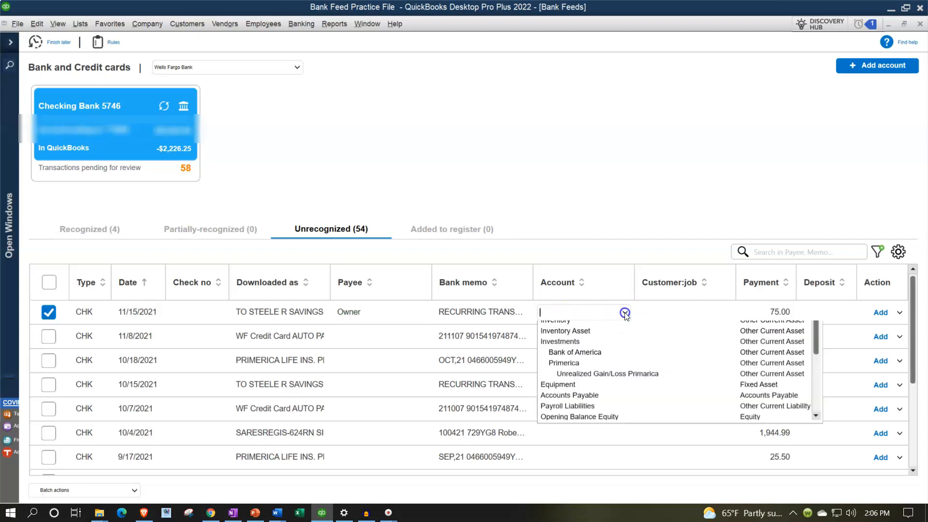
pyautogui.scroll(-2, 632, 382)
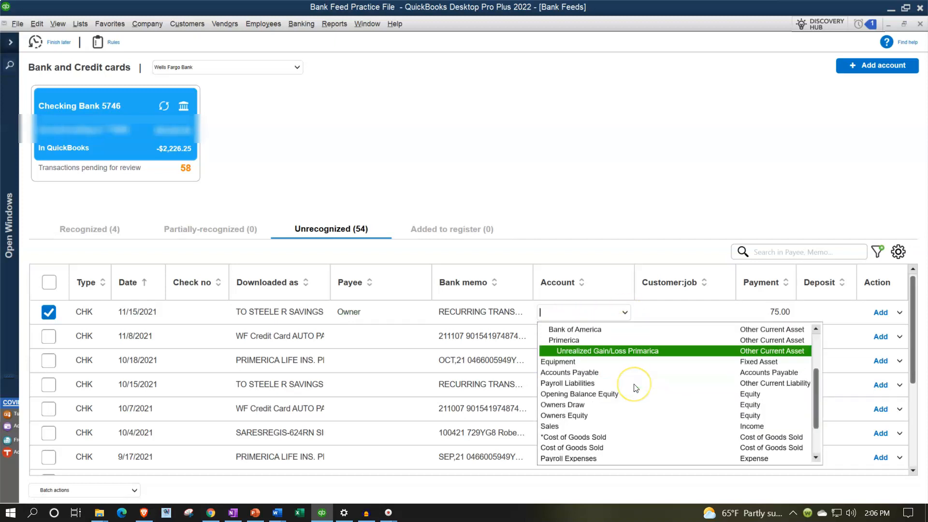
pyautogui.click(581, 408)
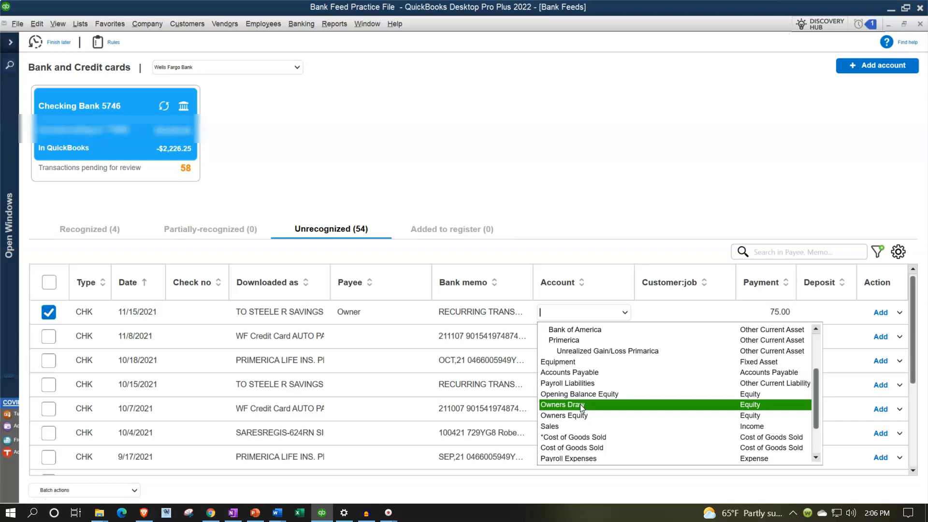
pyautogui.click(580, 404)
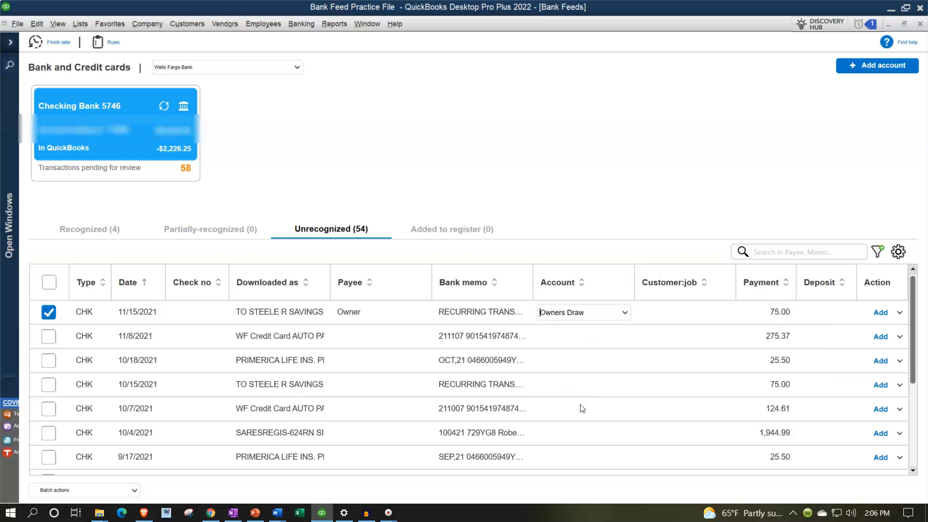
# Open the additional details of the 11/15/2021 transfer and save and add it to the register
pyautogui.click(900, 312)
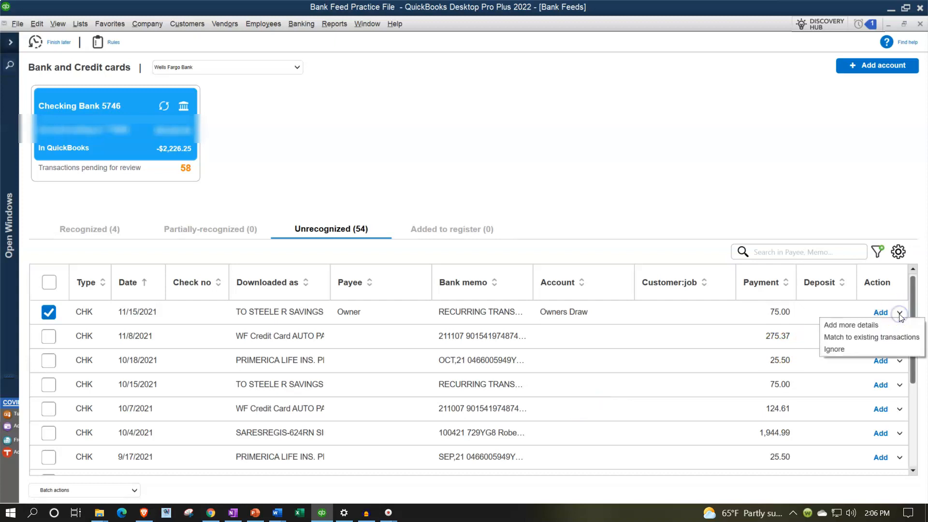
pyautogui.click(862, 325)
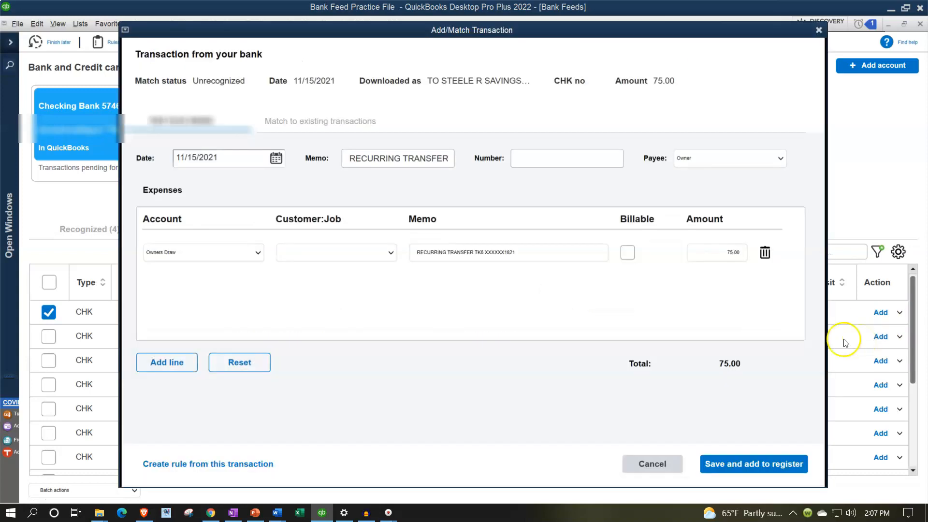
pyautogui.click(261, 459)
pyautogui.click(729, 465)
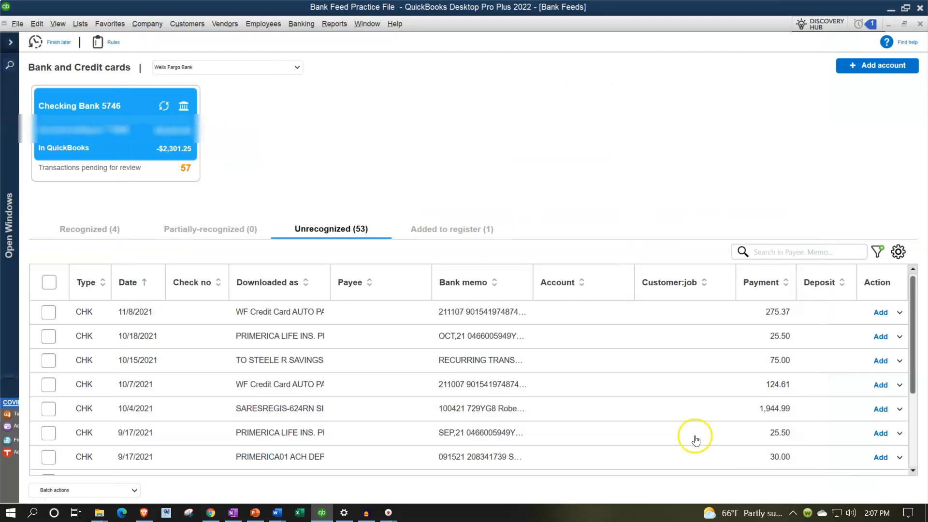
# Check the transaction added to the register, and trace it through the Balance Sheet's Checking Bank 5746 transaction detail
pyautogui.click(452, 230)
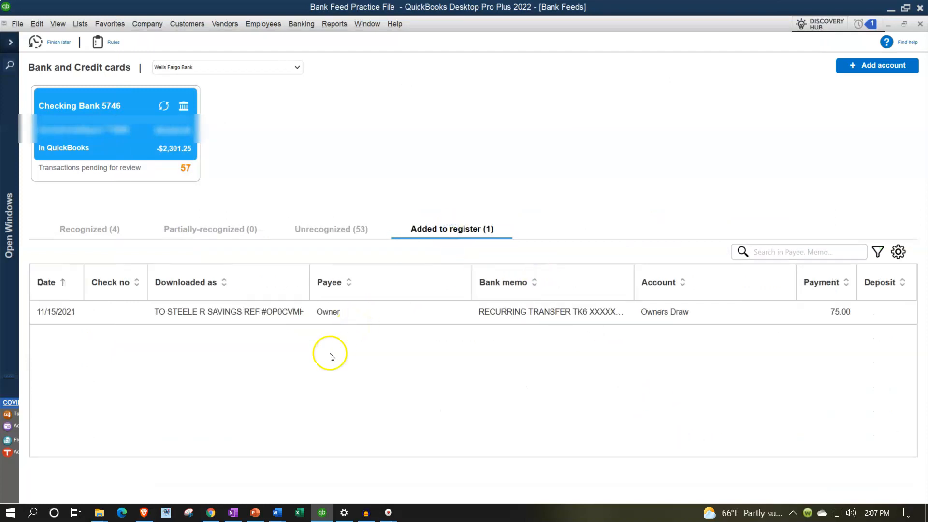
pyautogui.click(10, 42)
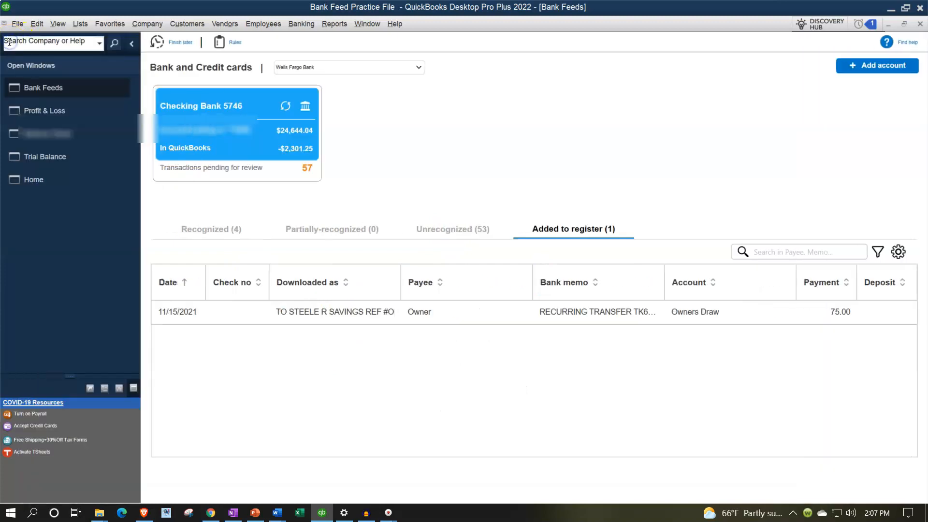
pyautogui.click(49, 129)
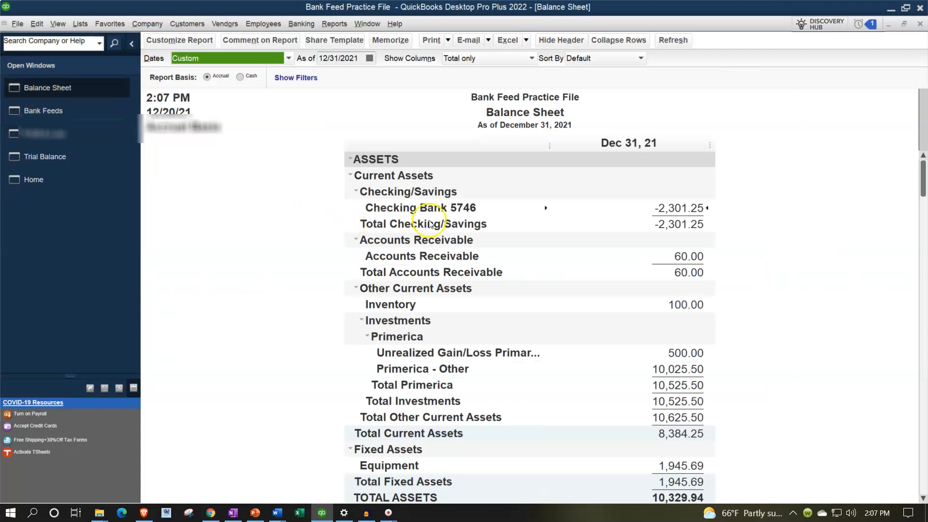
pyautogui.doubleClick(665, 212)
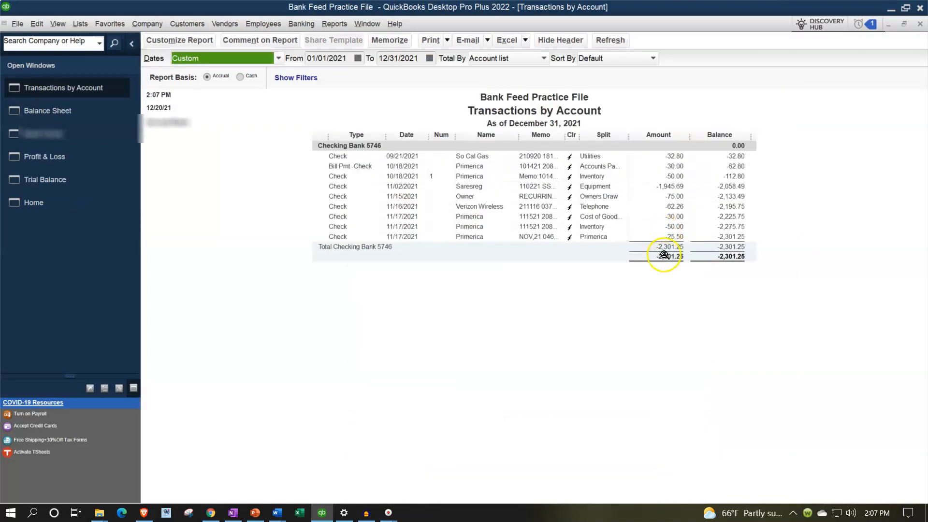
pyautogui.click(673, 202)
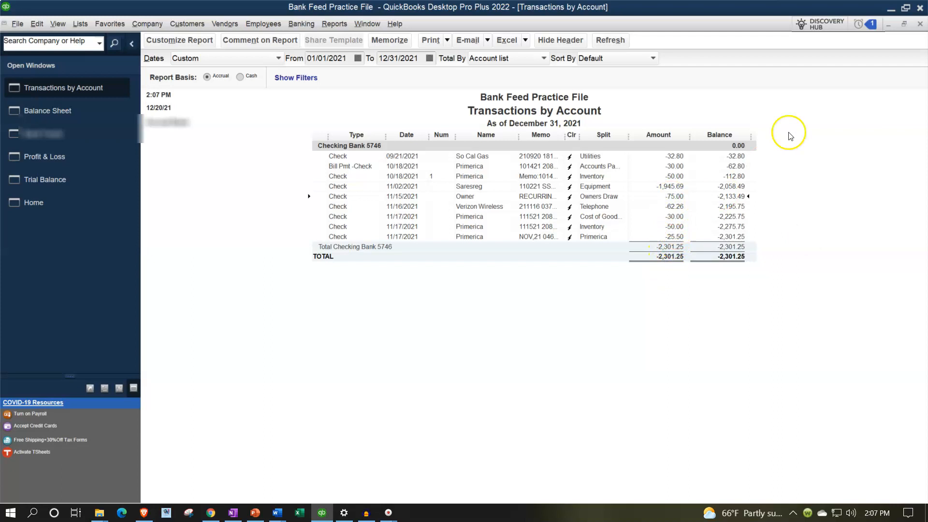
pyautogui.click(919, 24)
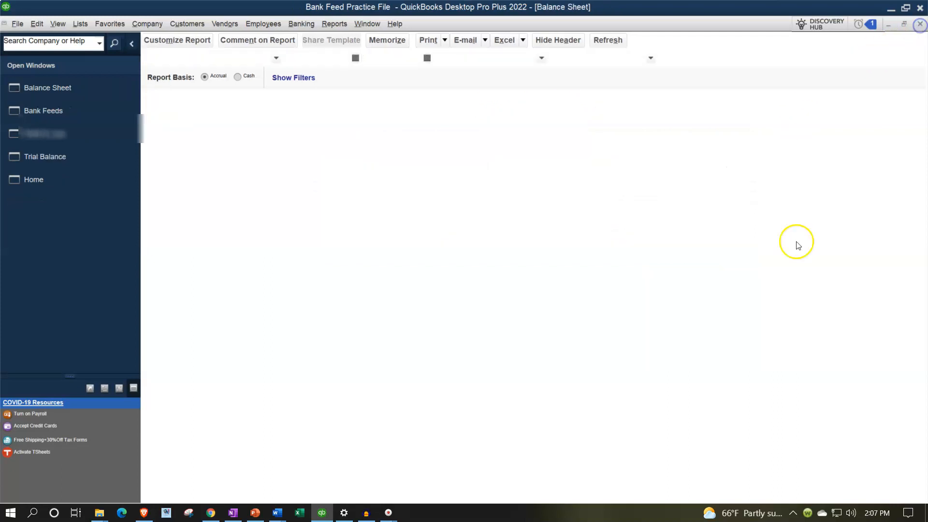
# Examine Owners Draw in the Balance Sheet's equity section and view the Profit & Loss report
pyautogui.scroll(-4, 723, 325)
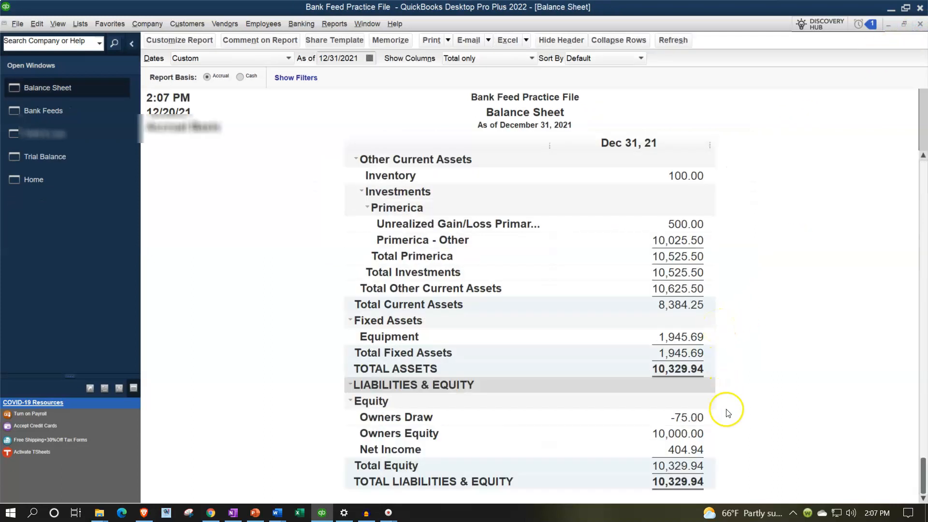
pyautogui.click(701, 418)
pyautogui.click(723, 448)
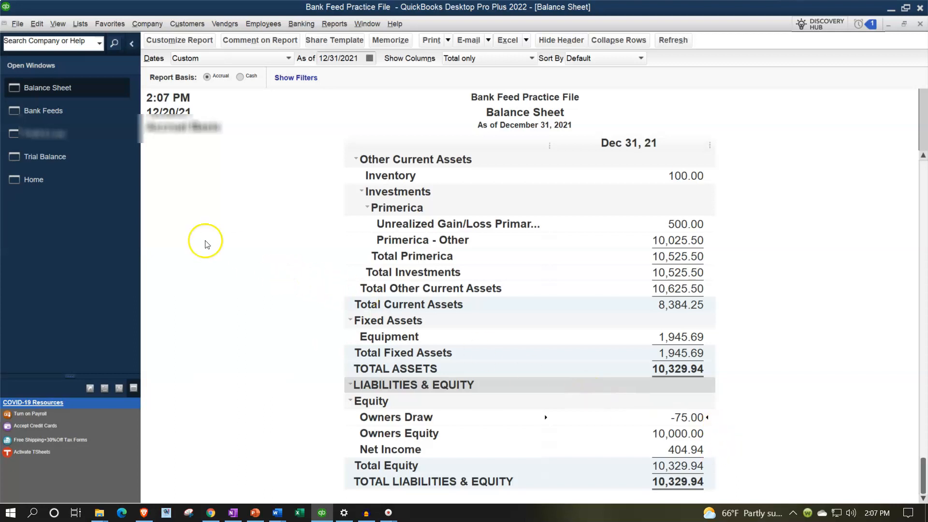
pyautogui.click(54, 139)
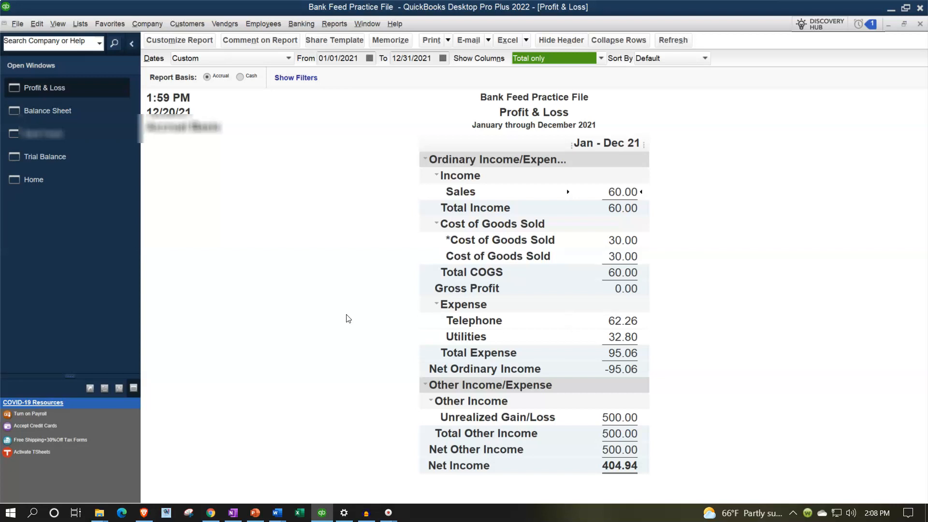
# Return to the unrecognized bank feed transactions, collapse the open windows list, and browse the remaining CHK entries
pyautogui.click(73, 137)
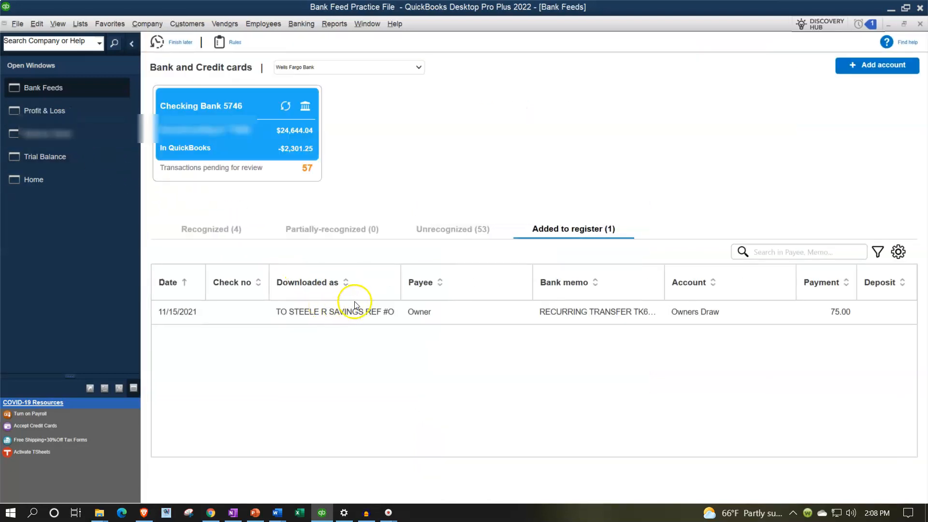
pyautogui.click(456, 228)
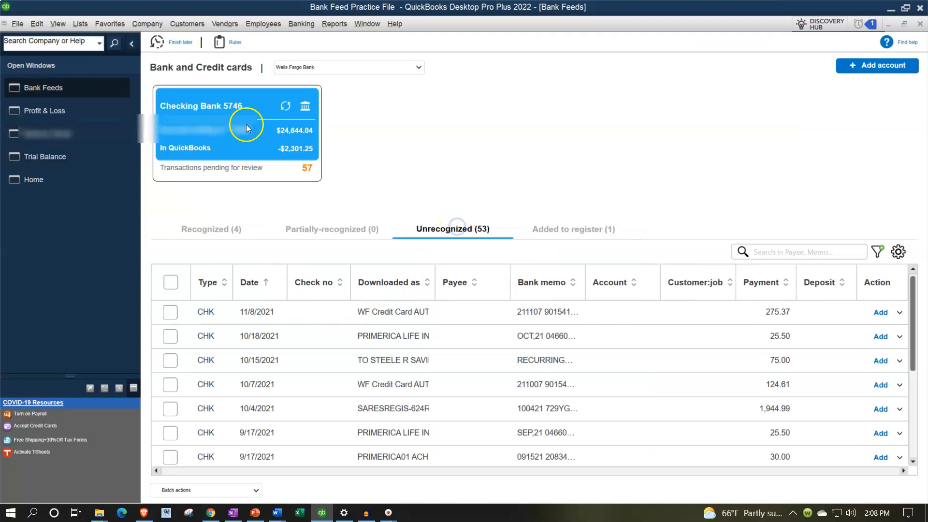
pyautogui.click(132, 43)
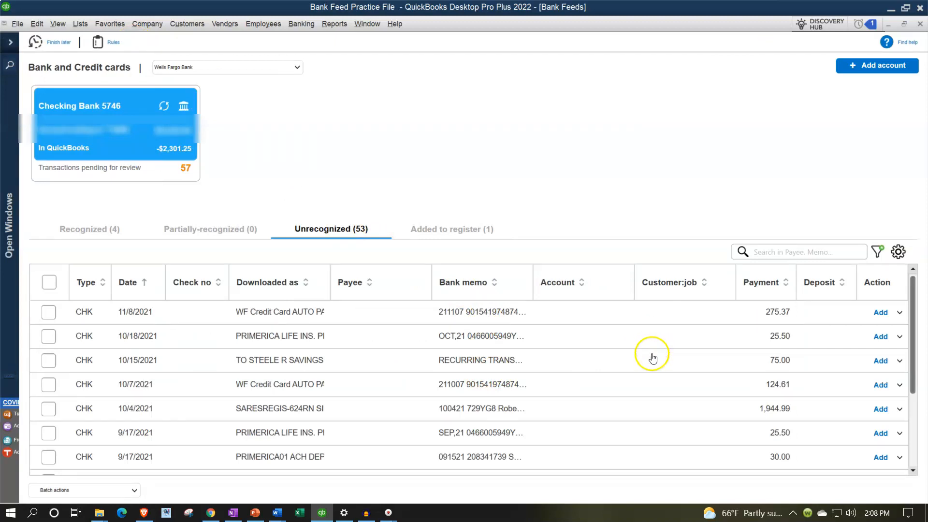
pyautogui.scroll(-1, 652, 357)
pyautogui.scroll(-1, 651, 358)
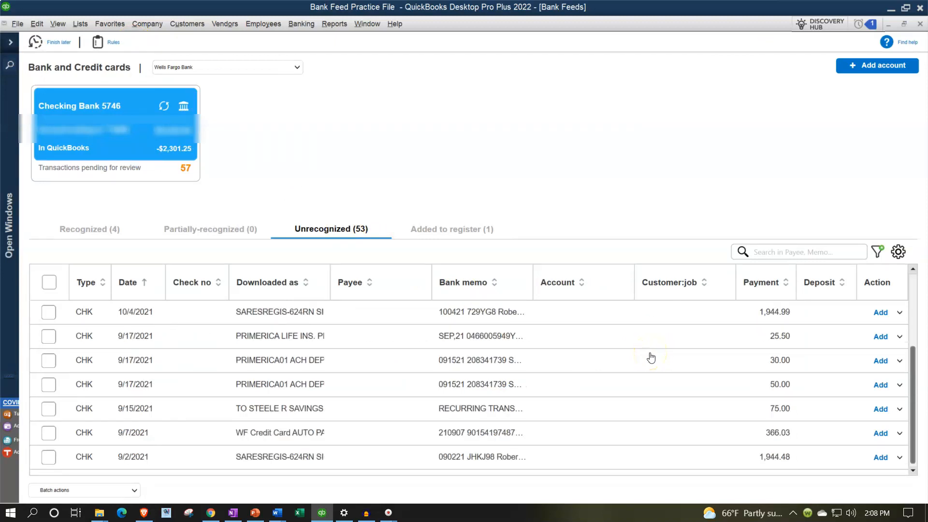
pyautogui.scroll(2, 606, 379)
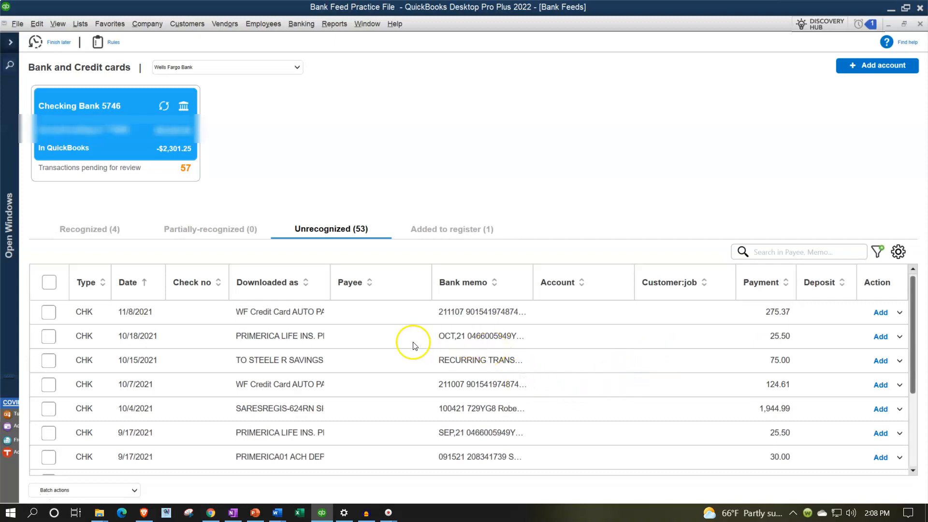
# Select the 10/18/2021 Primerica Life Insurance transaction of 25.50 and set its payee to Primerica
pyautogui.click(49, 336)
pyautogui.click(202, 334)
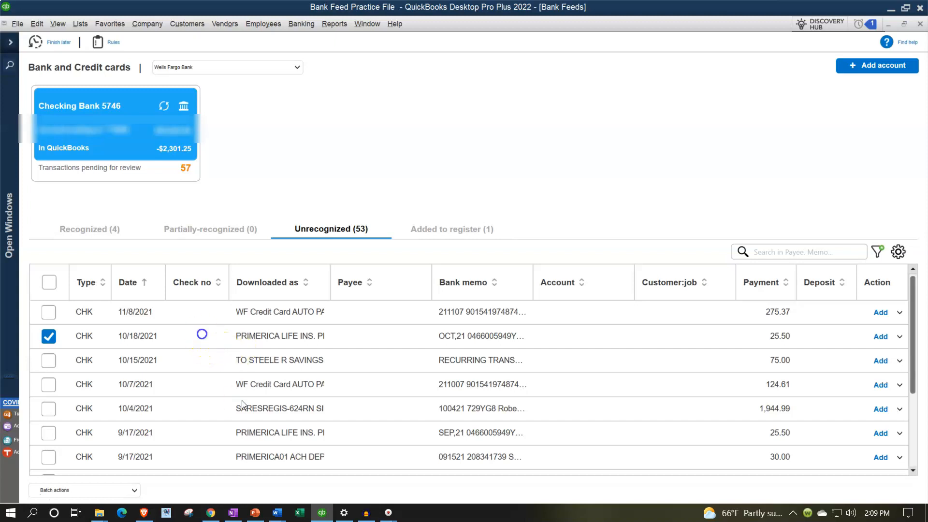
pyautogui.click(202, 338)
pyautogui.click(199, 338)
pyautogui.click(340, 333)
pyautogui.write('Primerica')
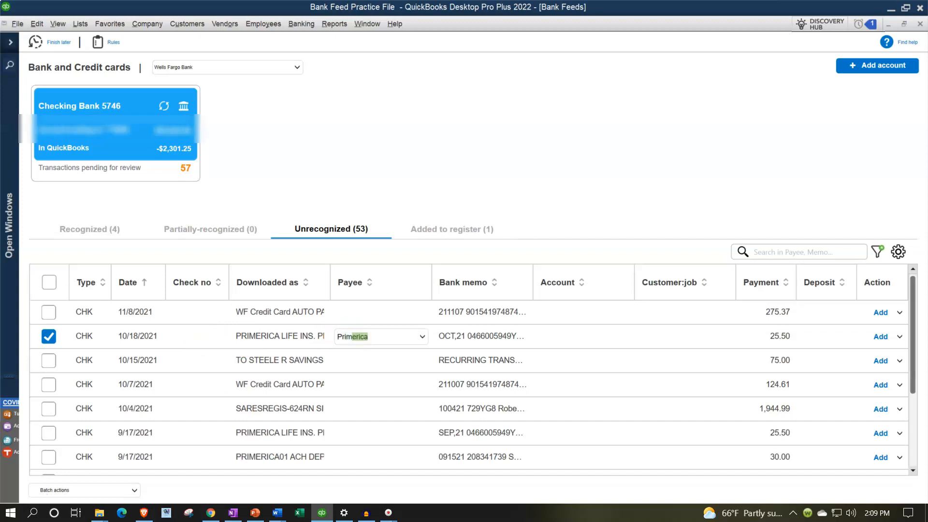
pyautogui.press('Tab')
pyautogui.press('Tab')
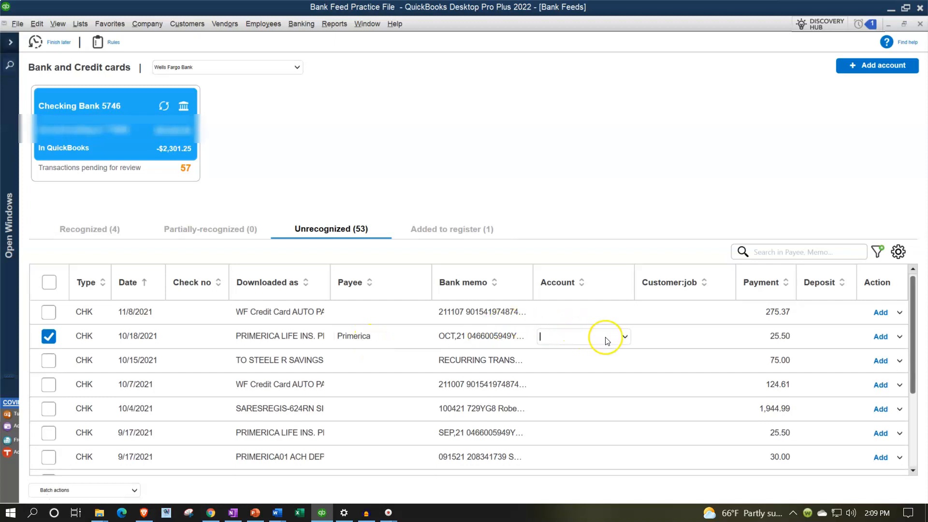
# Assign the 10/18/2021 Primerica transaction to the Owners Draw account and add it to the register
pyautogui.click(625, 338)
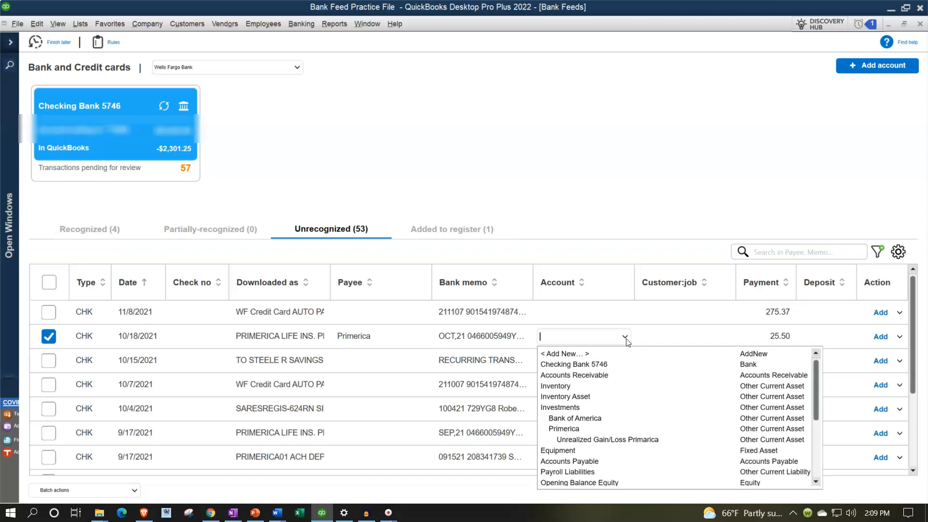
pyautogui.scroll(-2, 632, 365)
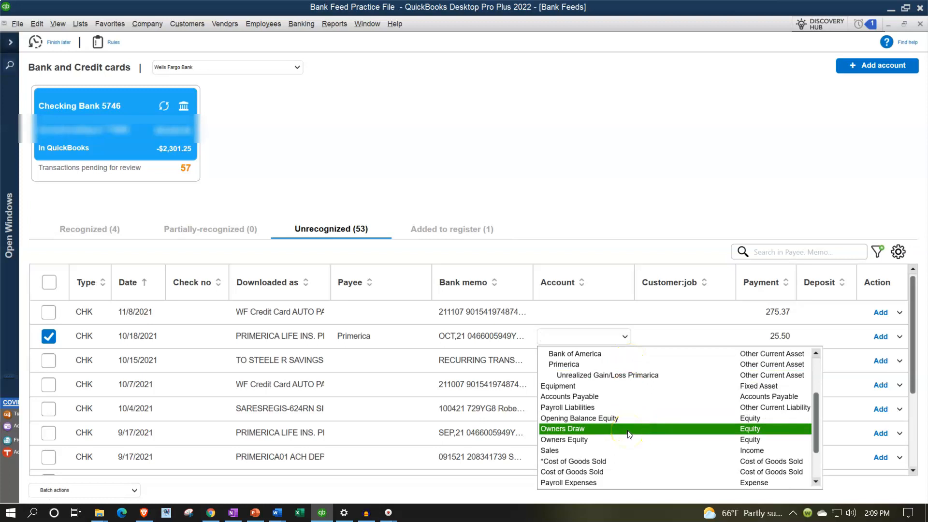
pyautogui.click(613, 428)
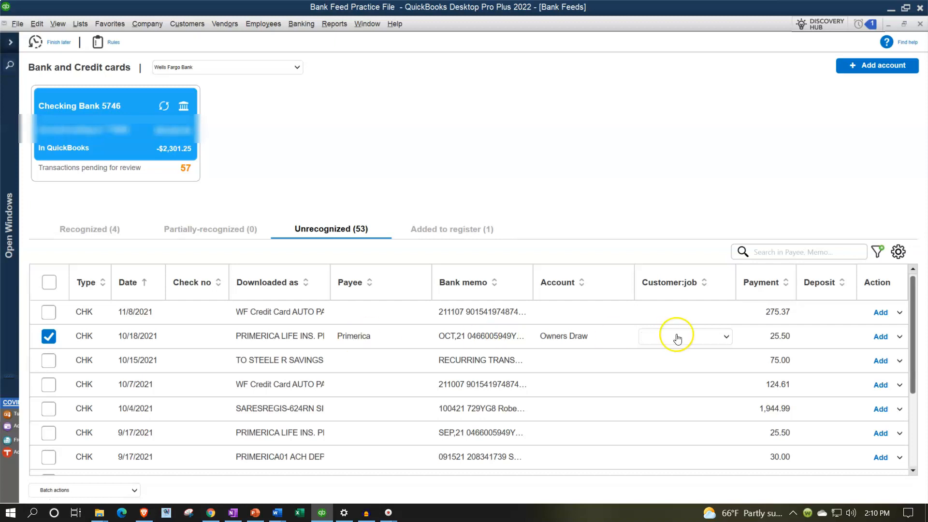
pyautogui.click(881, 337)
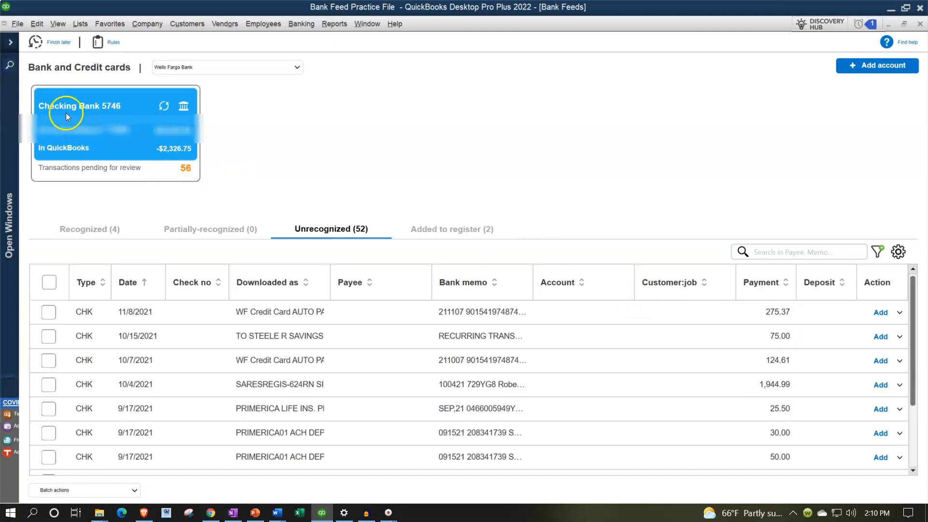
# Open the Balance Sheet and review the transaction detail behind Checking Bank 5746, then close the detail report
pyautogui.click(12, 47)
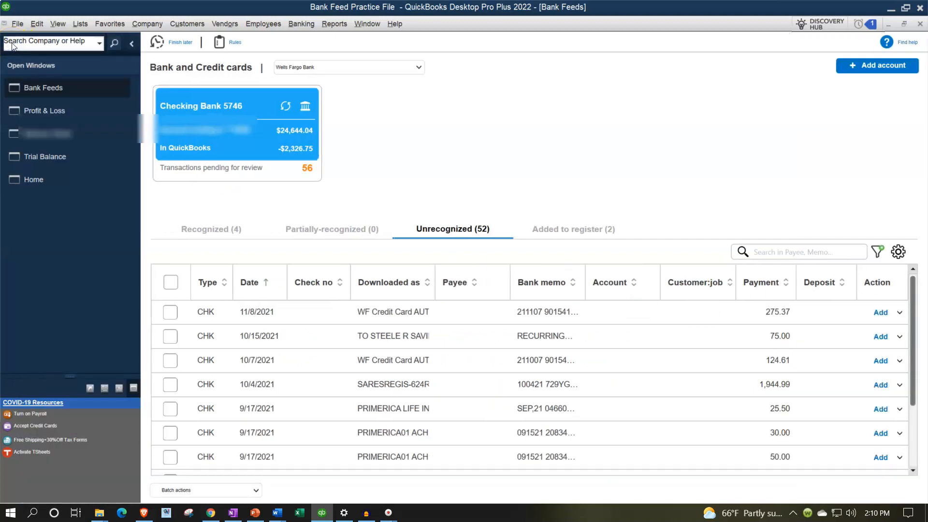
pyautogui.click(37, 126)
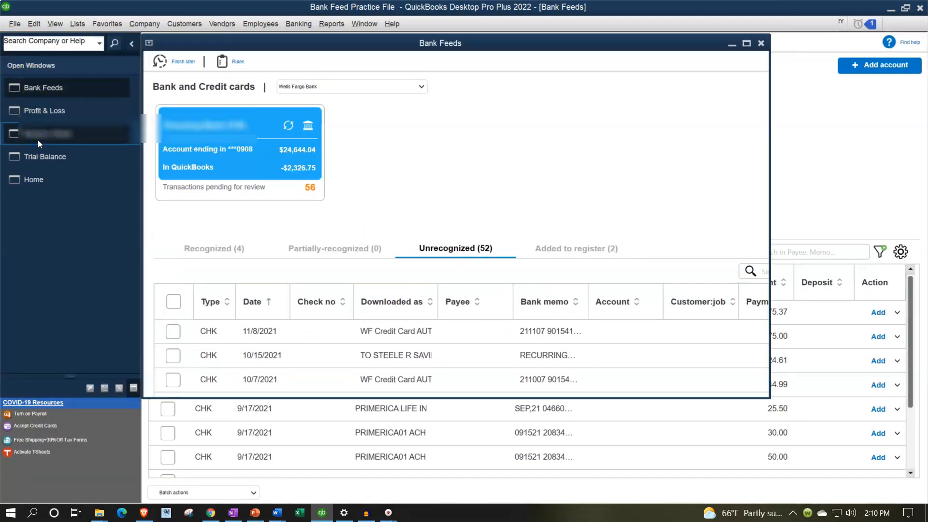
pyautogui.scroll(4, 633, 232)
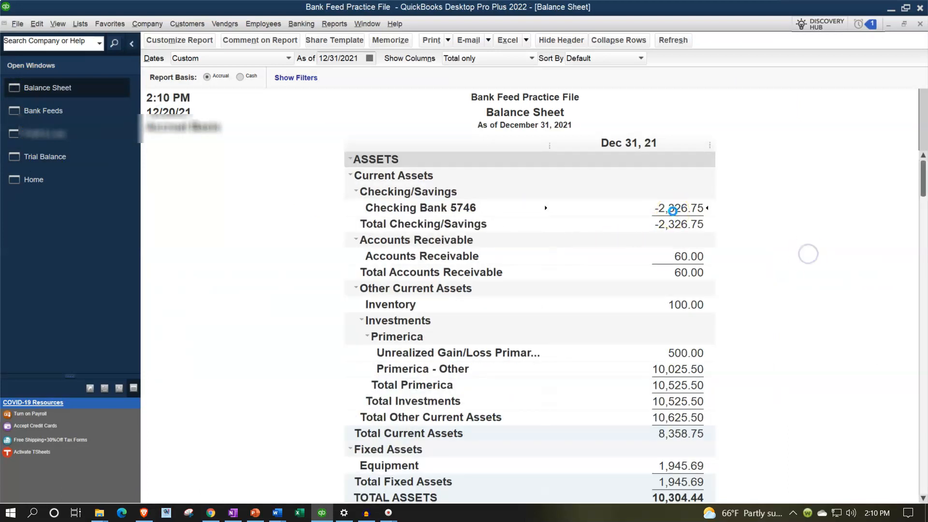
pyautogui.doubleClick(672, 210)
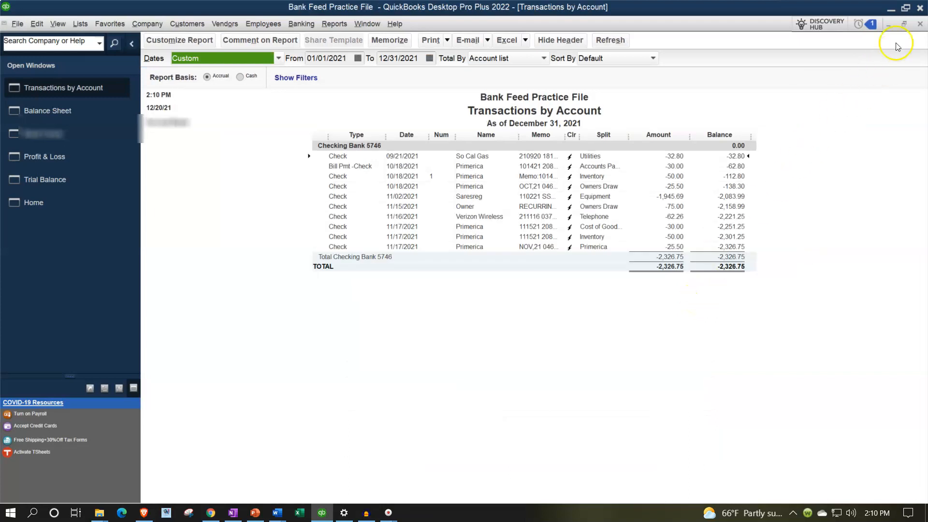
pyautogui.click(920, 24)
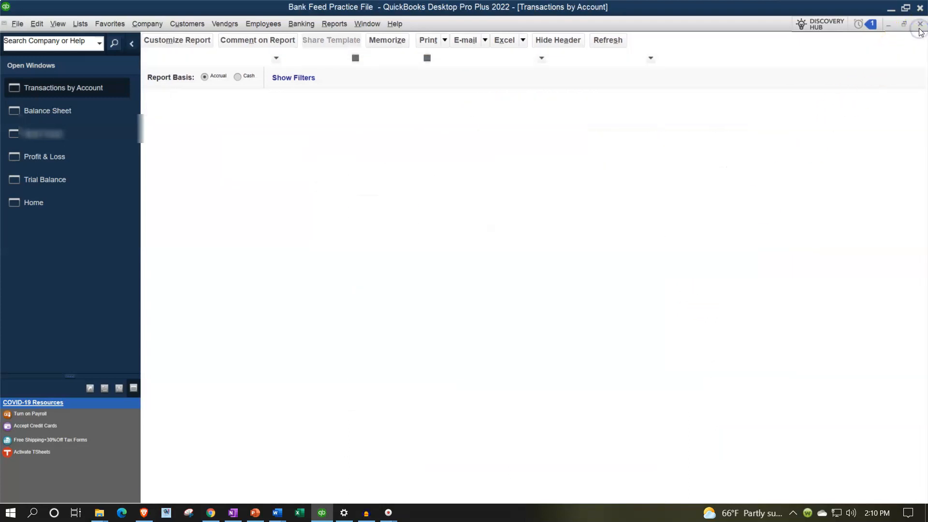
# Review the transaction detail behind Owners Draw in the Balance Sheet's equity section, close it, and view the Profit & Loss report
pyautogui.scroll(-3, 639, 326)
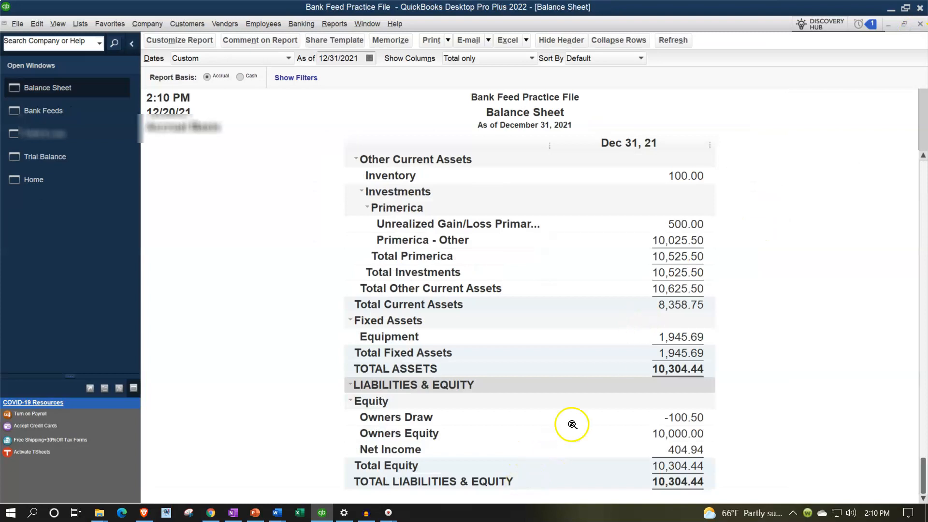
pyautogui.doubleClick(683, 417)
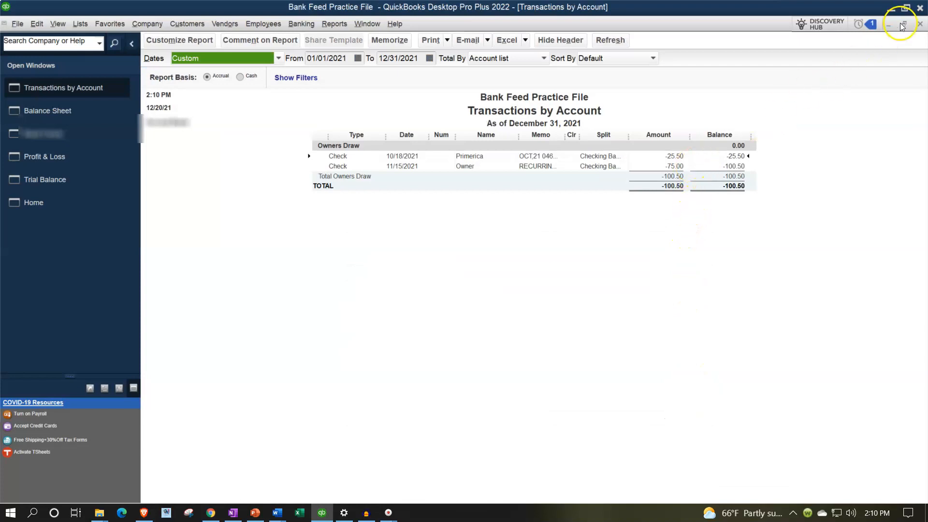
pyautogui.click(919, 24)
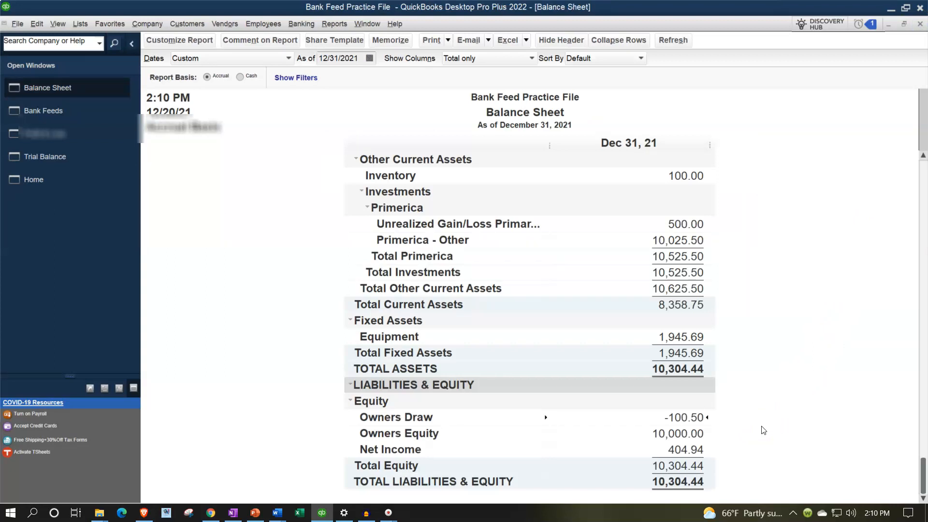
pyautogui.click(74, 145)
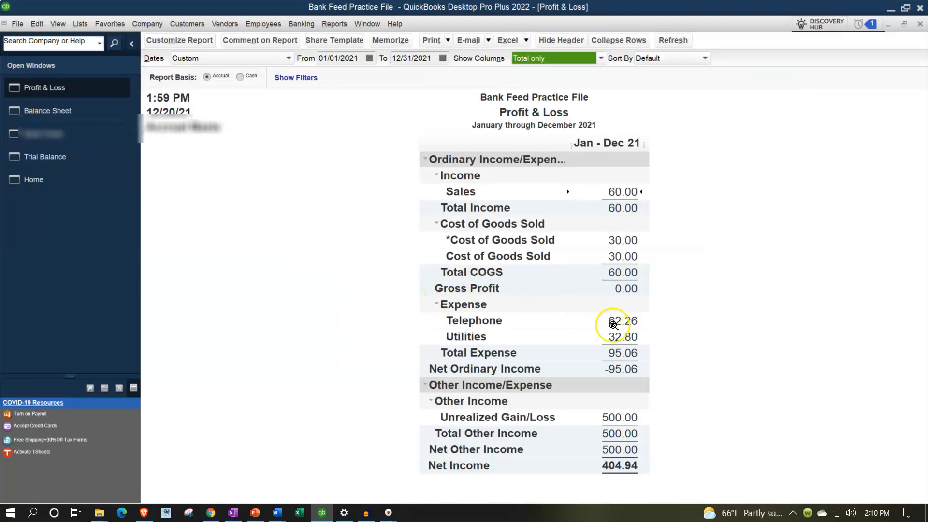